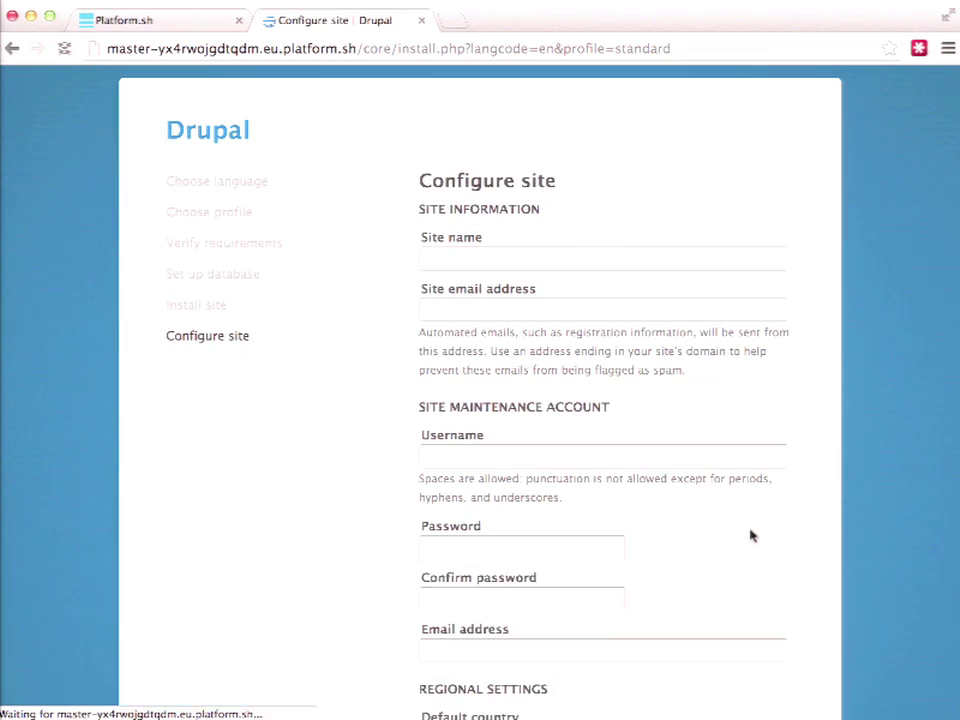
Step: Name the site 'Agile Drupal 8' and enter the site e-mail address
left_click(489, 257)
type("Agile Drupal 8")
left_click(508, 306)
Step: Fill in the maintenance account's username and password, then finish the installation
key("Tab")
type("Robert")
left_click(466, 547)
type("******")
key("Tab")
type("******")
scroll(470, 560, "down", 10)
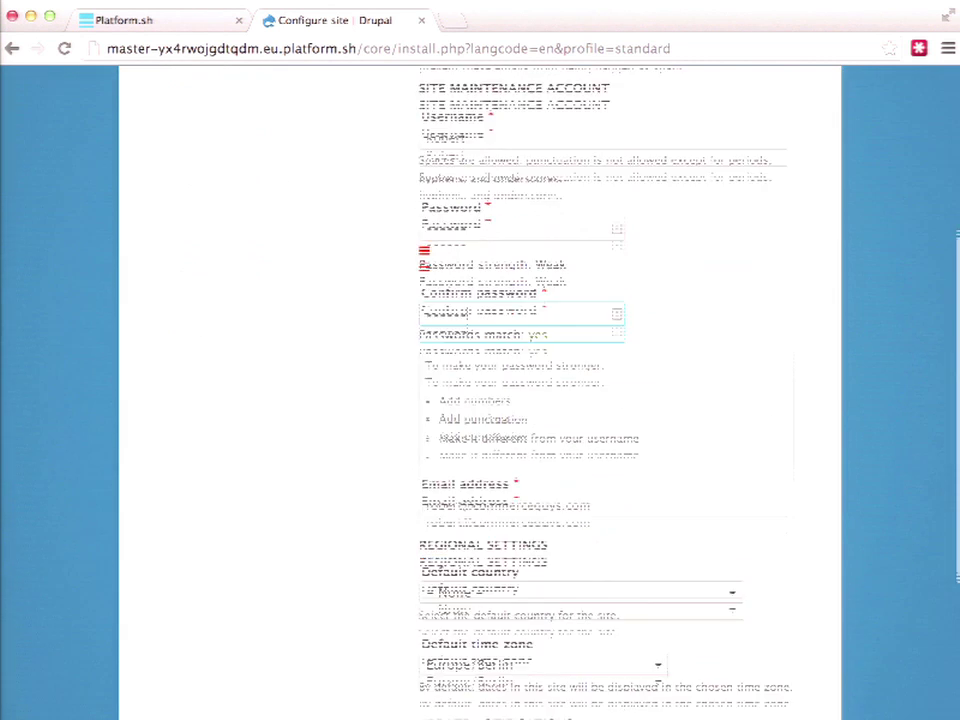
left_click(476, 658)
left_click(897, 80)
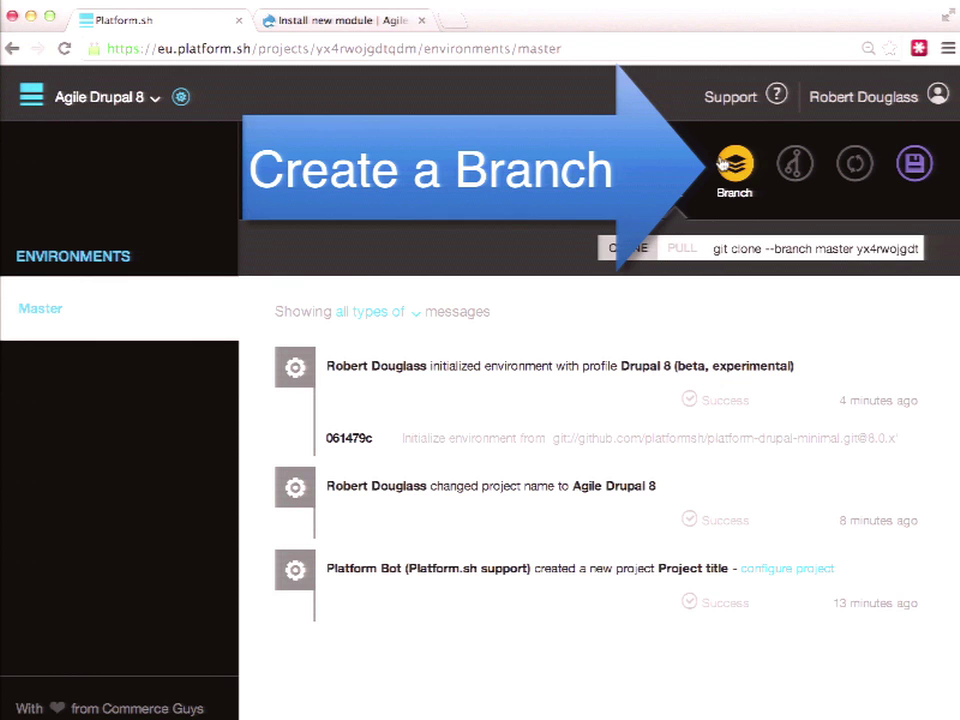
Step: Branch a Staging environment from Master and view its build log
left_click(721, 163)
left_click(724, 246)
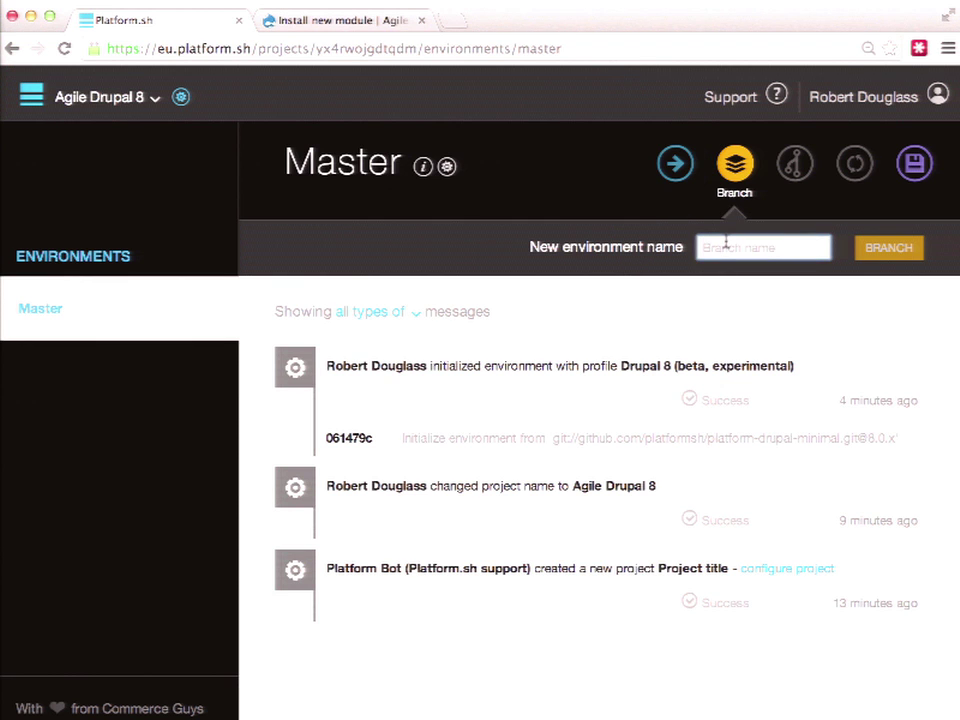
type("Staging")
left_click(858, 253)
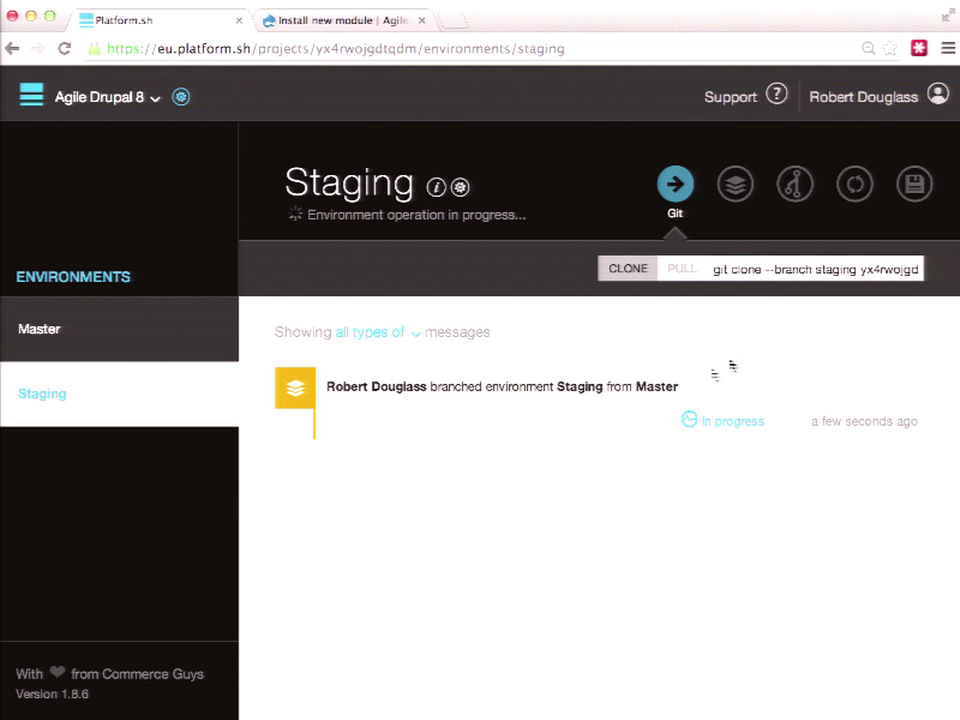
left_click(690, 420)
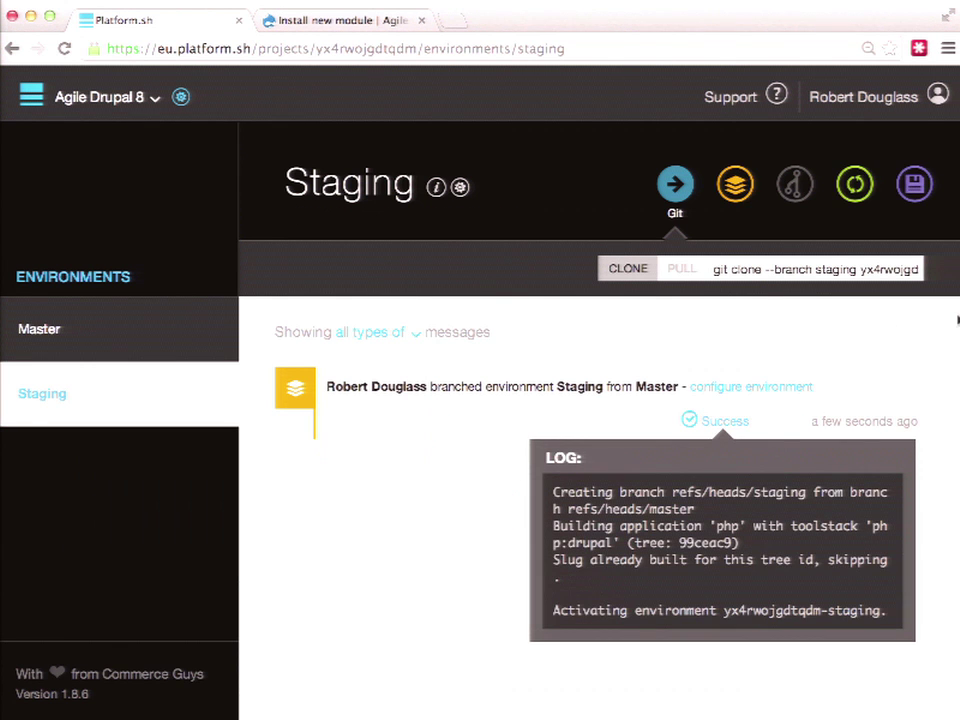
Step: Branch a Sprint3 environment from Staging
left_click(735, 185)
left_click(714, 268)
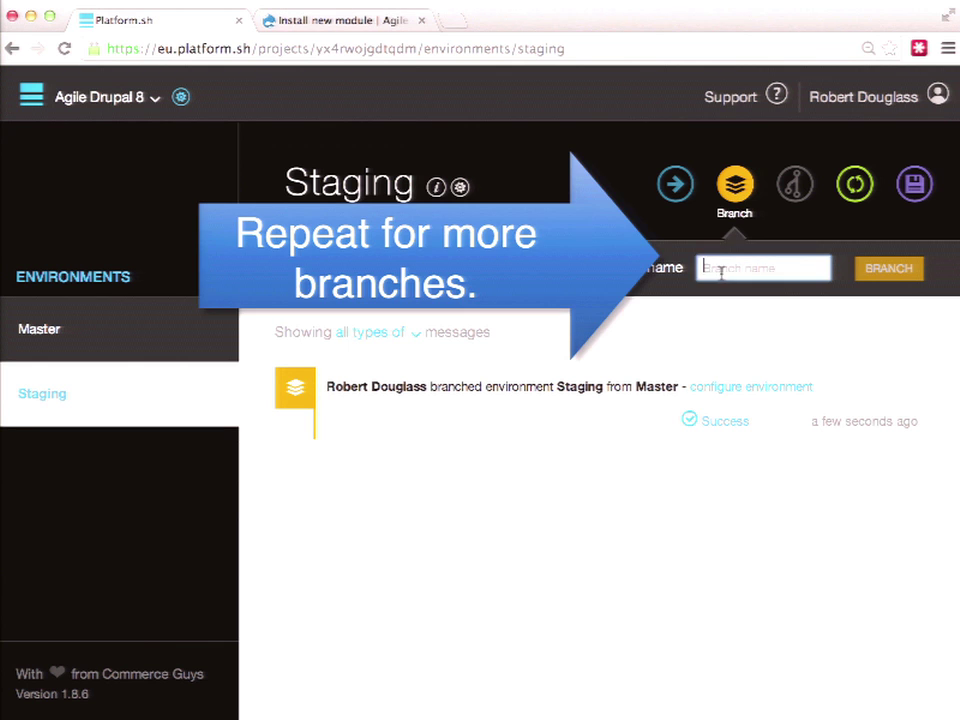
type("Sprint3")
left_click(870, 268)
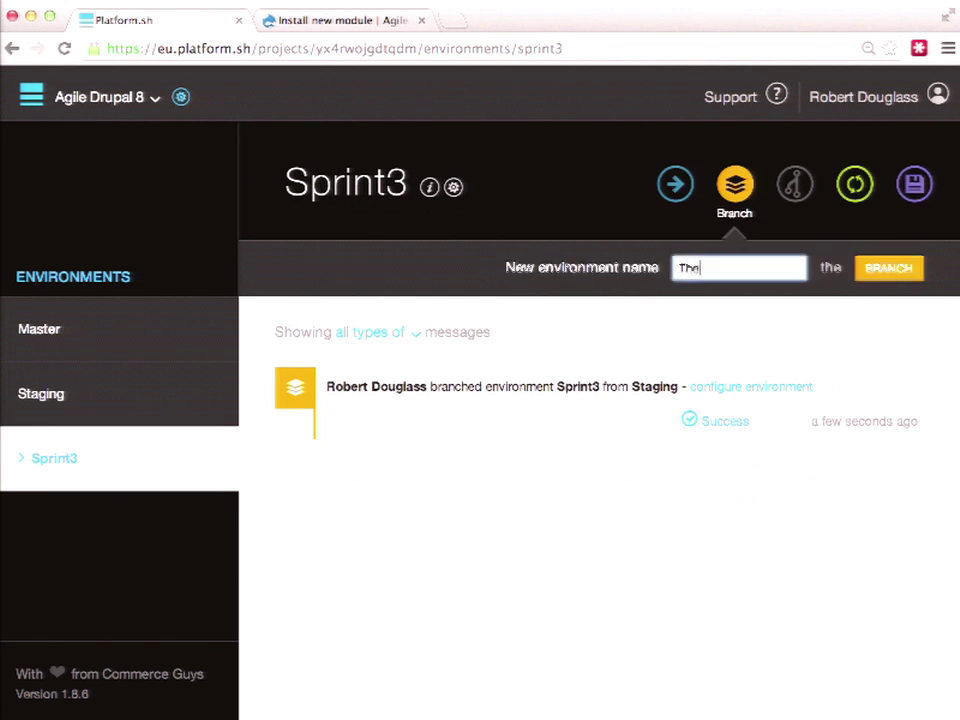
Step: Branch ThemeFix, Slideshow and Performance environments from Sprint3
type("me")
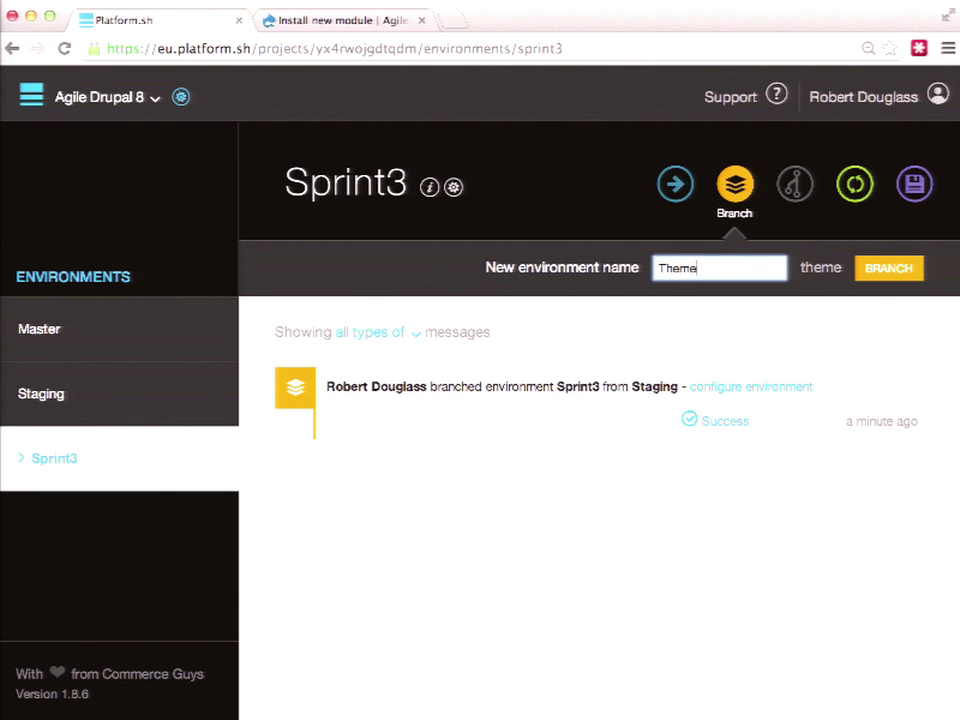
type("Fix")
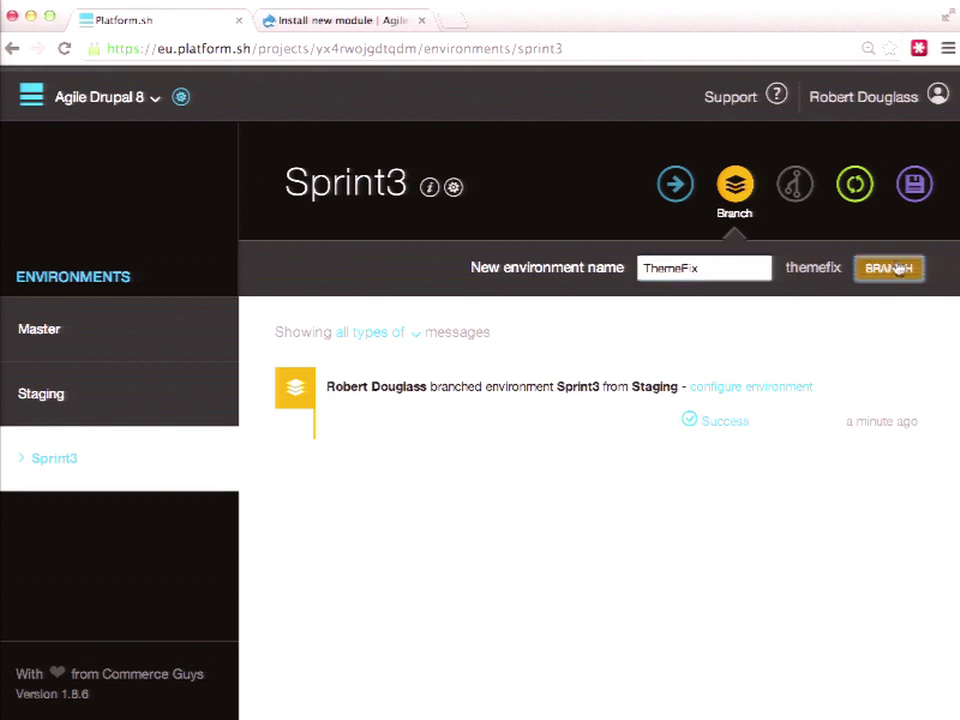
key("Return")
type("Slideshow")
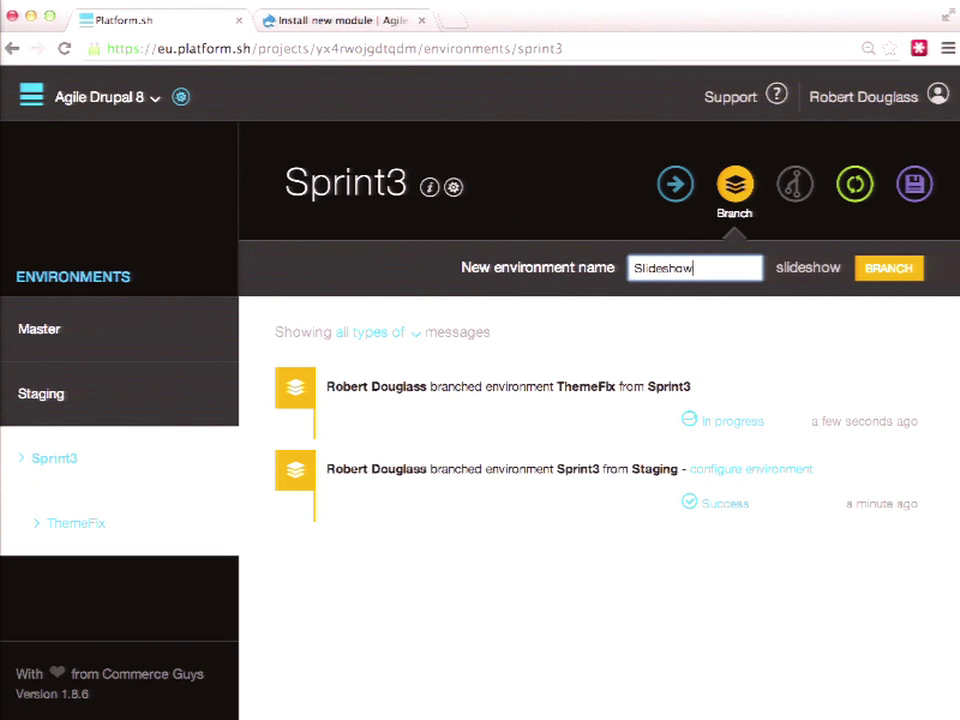
key("Return")
type("Pe")
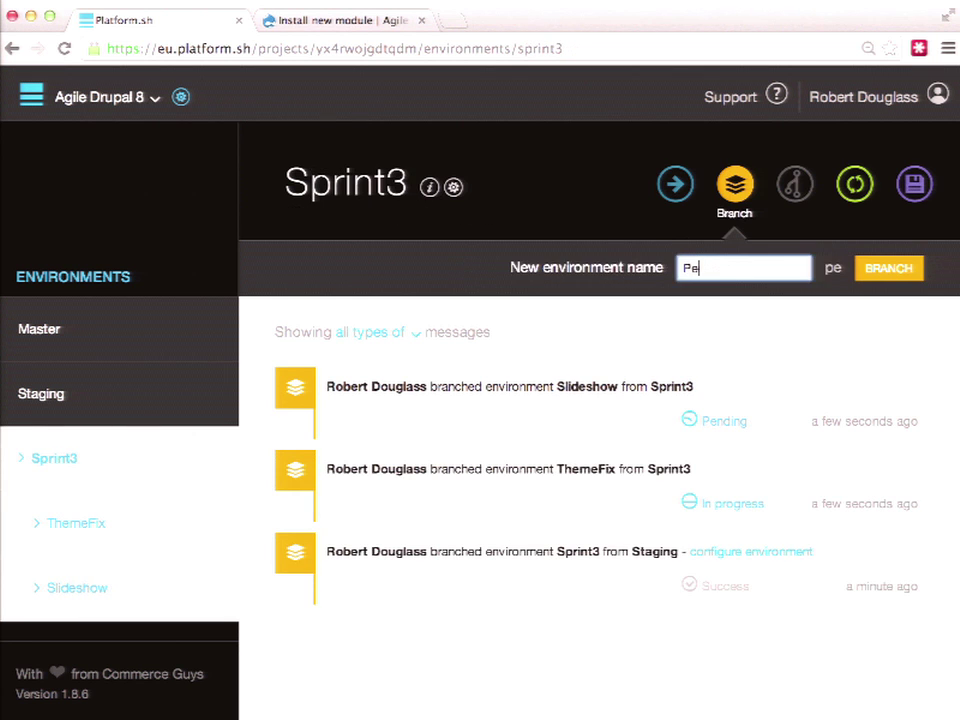
type("rformance")
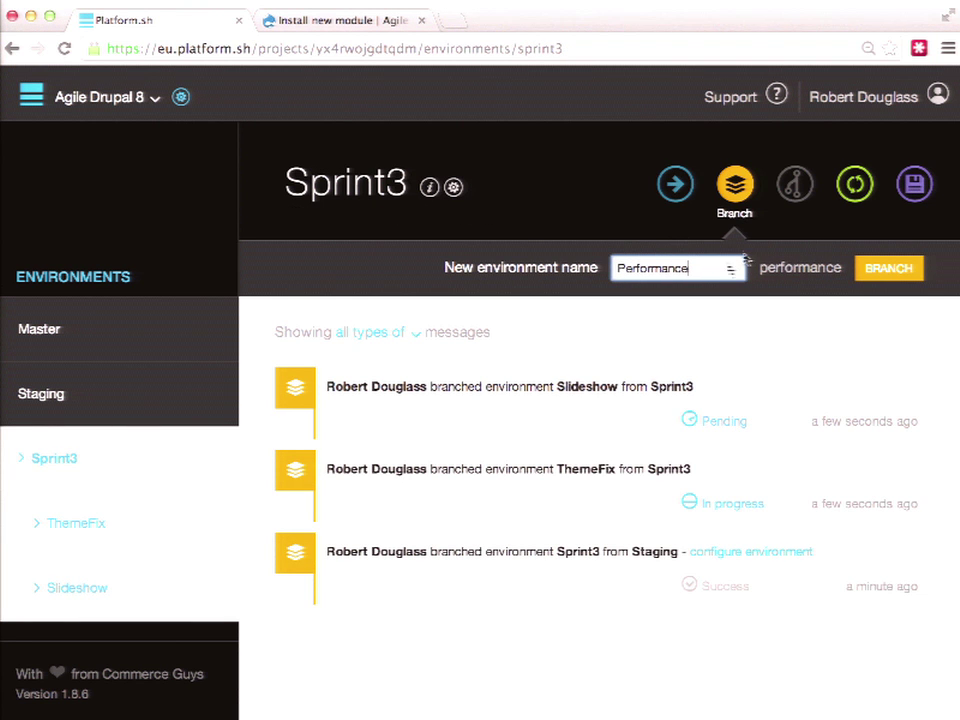
left_click(918, 279)
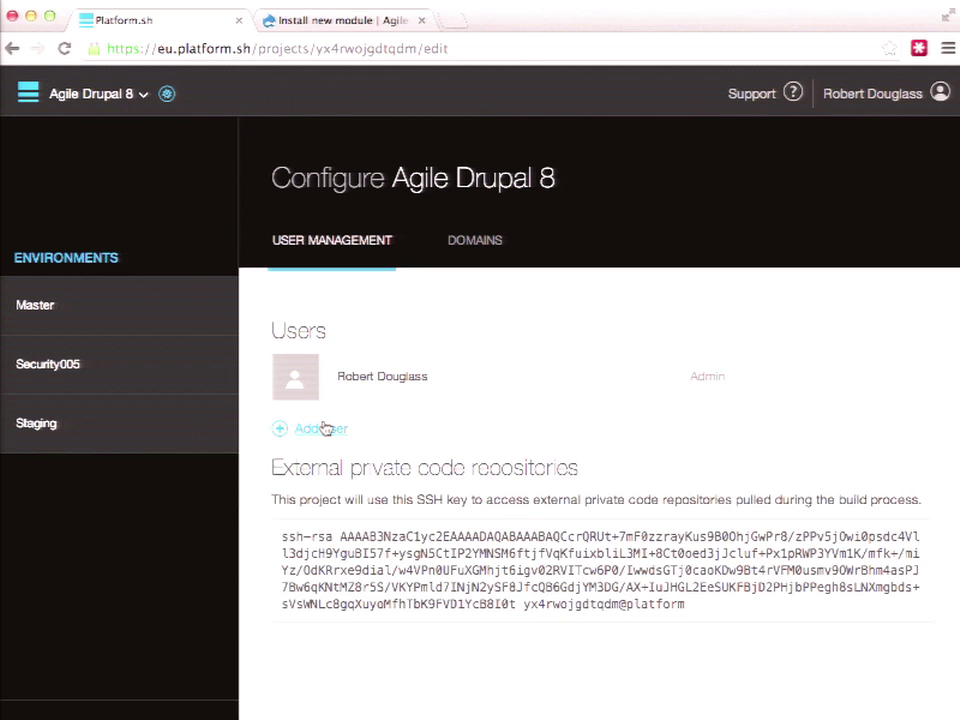
Step: Add a project user by e-mail with Reader on Sprint3 and Contributor on ThemeFix
left_click(325, 428)
left_click(404, 447)
type("Ali")
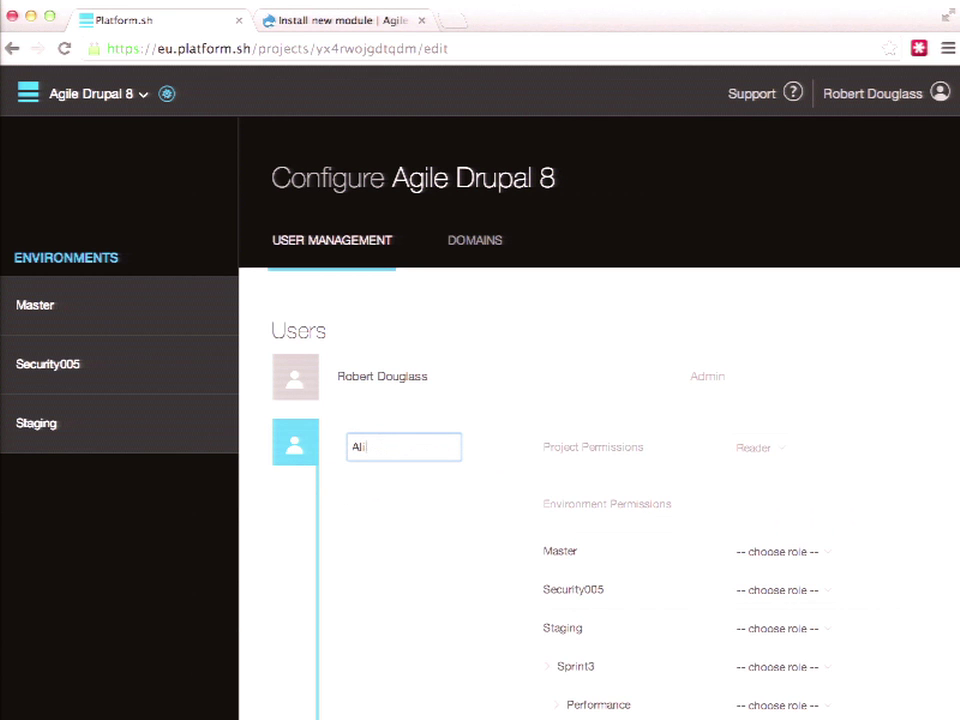
type("ce@example.com")
scroll(671, 437, "down", 5)
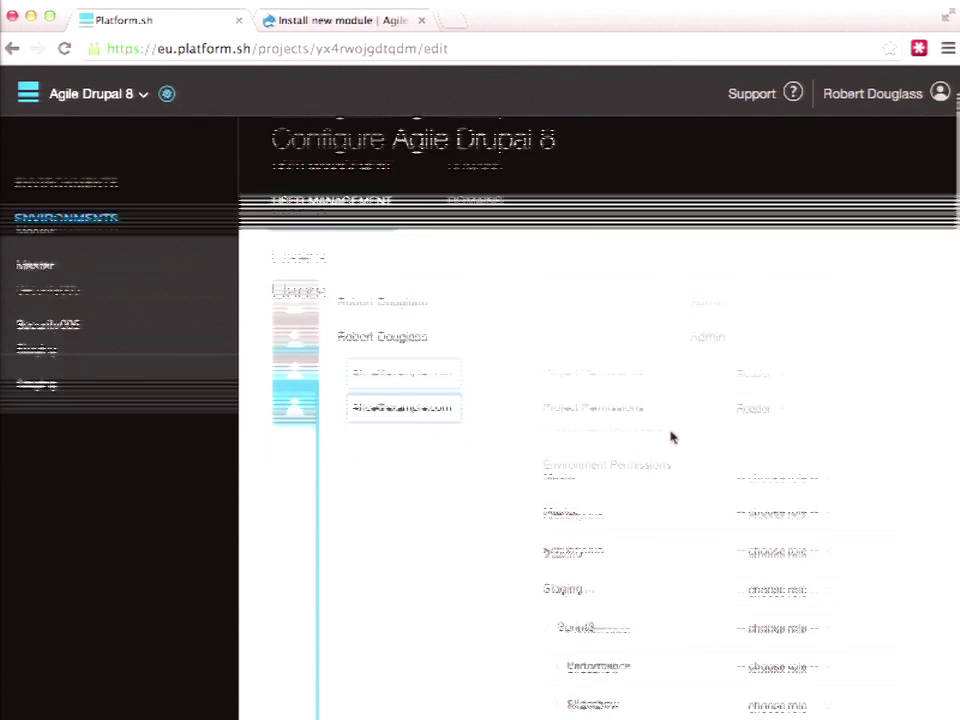
scroll(671, 437, "down", 1)
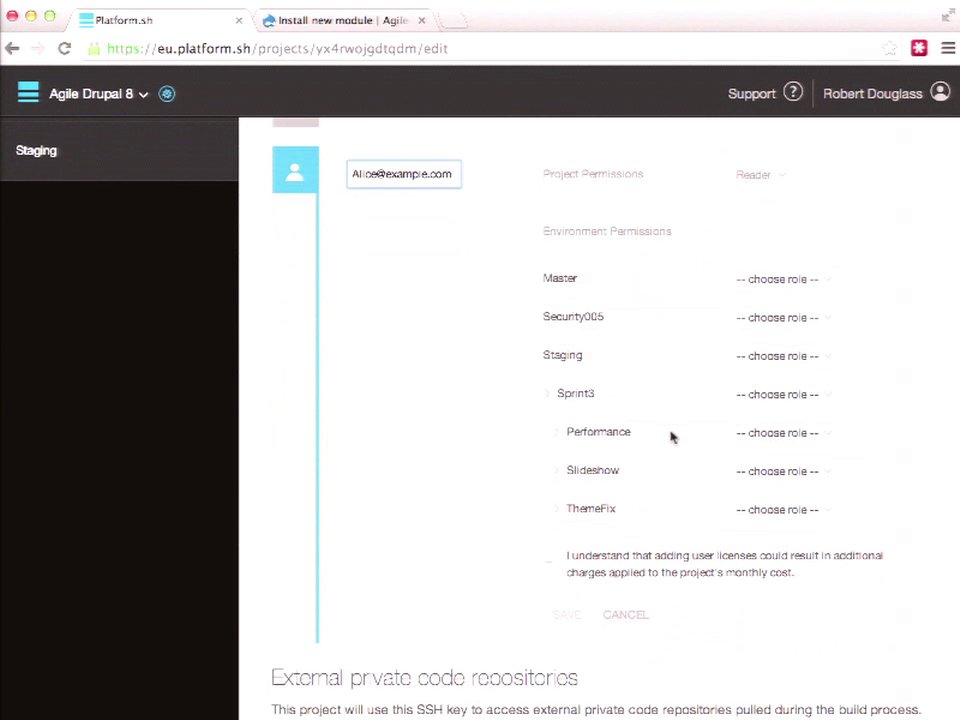
left_click(743, 396)
left_click(765, 441)
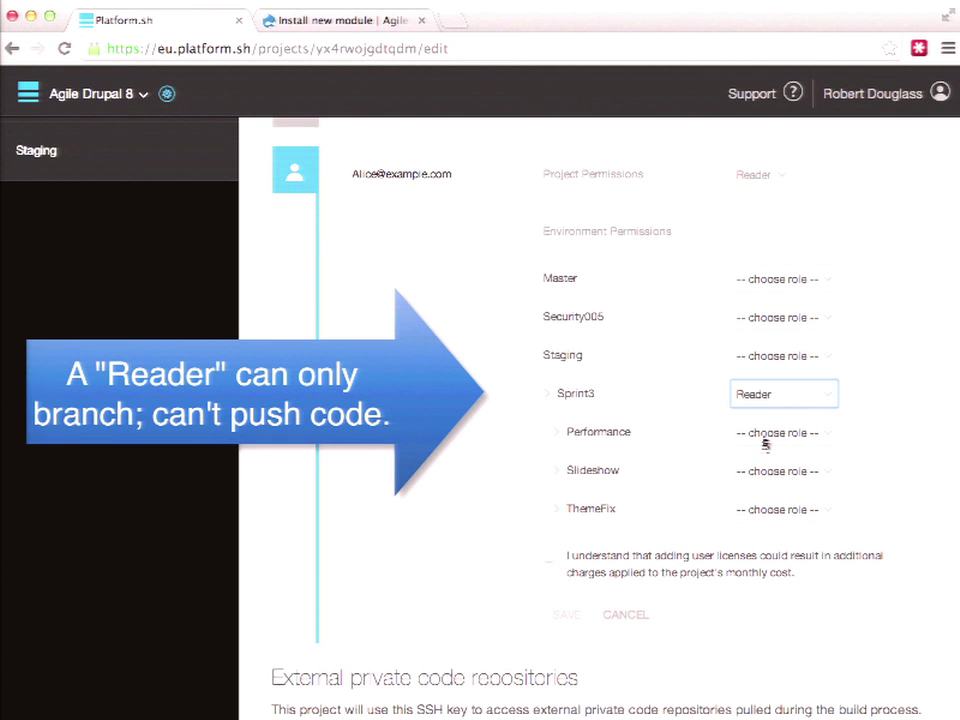
left_click(770, 510)
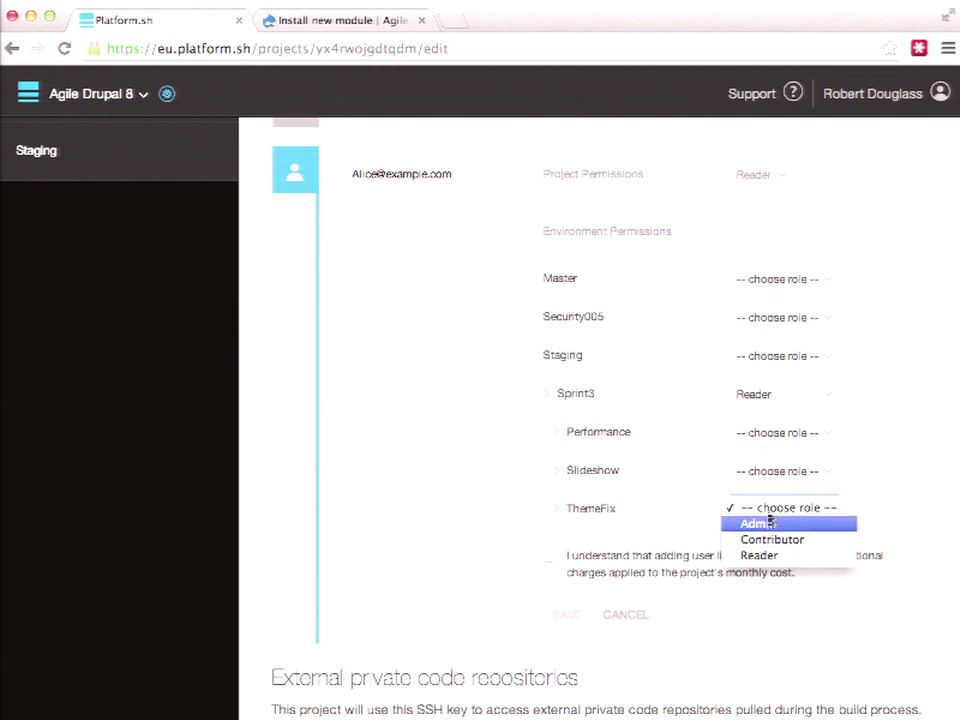
left_click(772, 539)
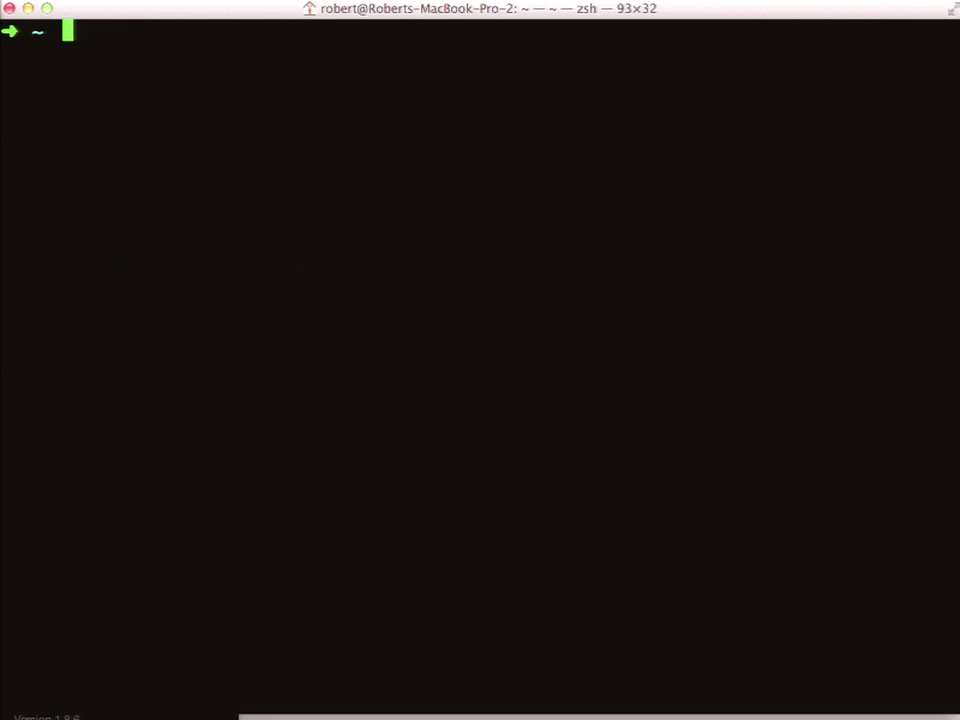
Step: Run 'platform get' with the pasted project ID and fetch environment 6
type("platform get")
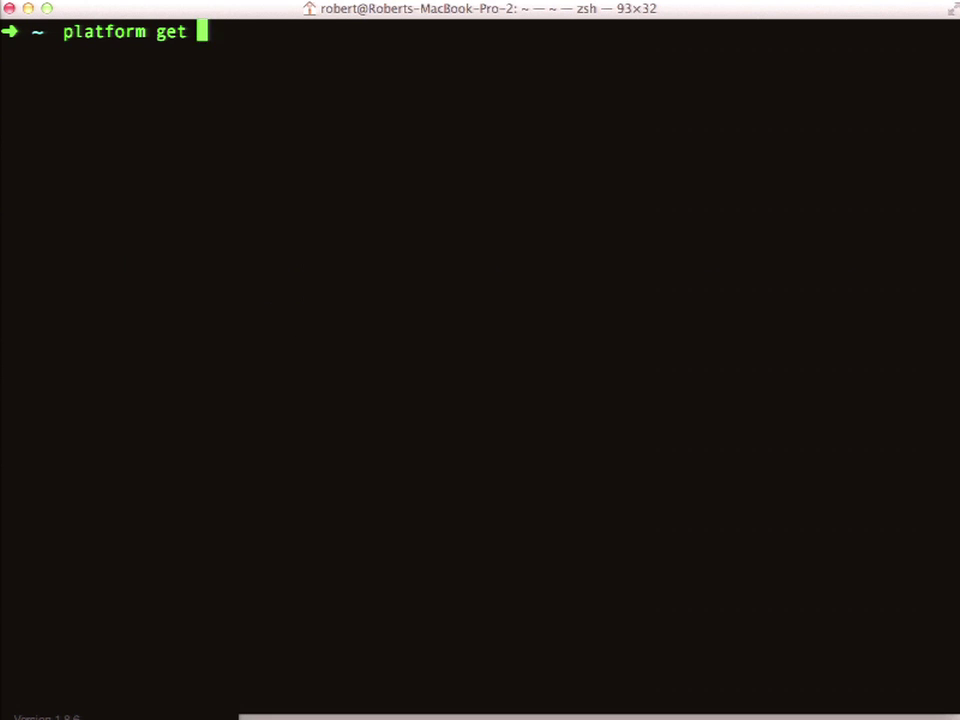
type("yx4rwojgdtqdm")
key("Return")
type("6")
key("Return")
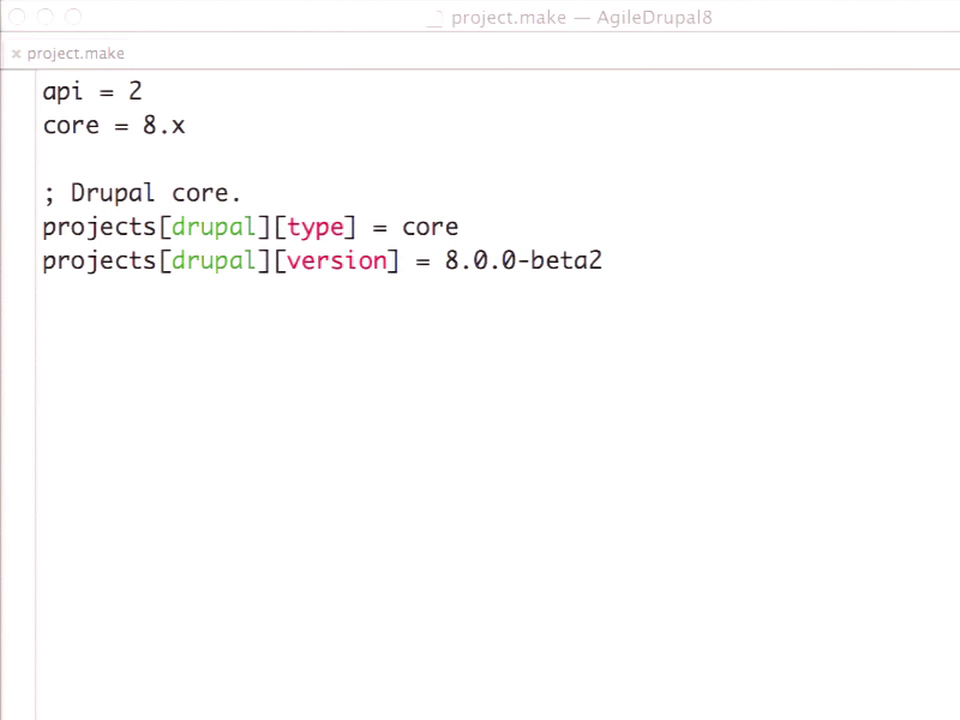
Step: Add '; Add the Gratis theme' with type theme and version 2.x-dev to project.make, and save
left_click(645, 272)
key("Return")
key("Return")
type("; Add the Gratis theme")
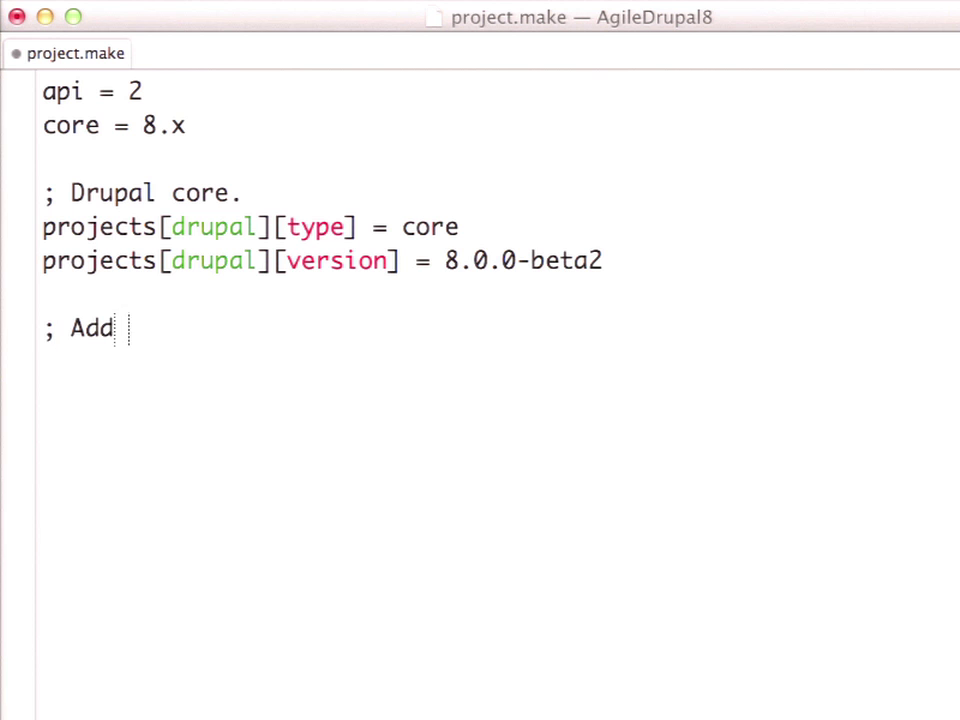
key("Return")
type("projects[gratis][")
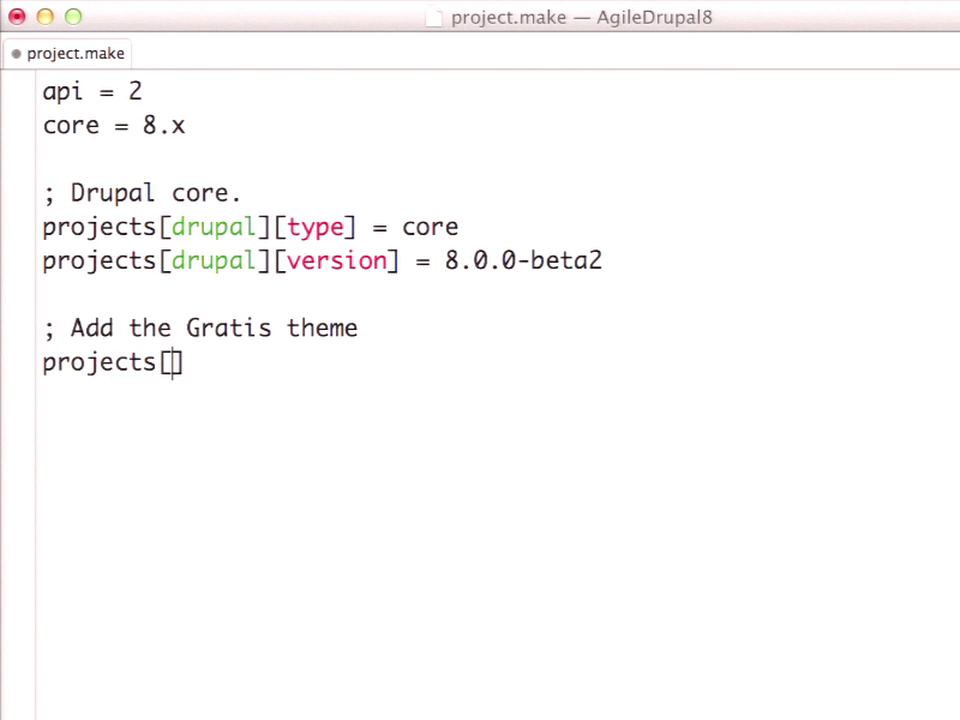
type("type] = theme")
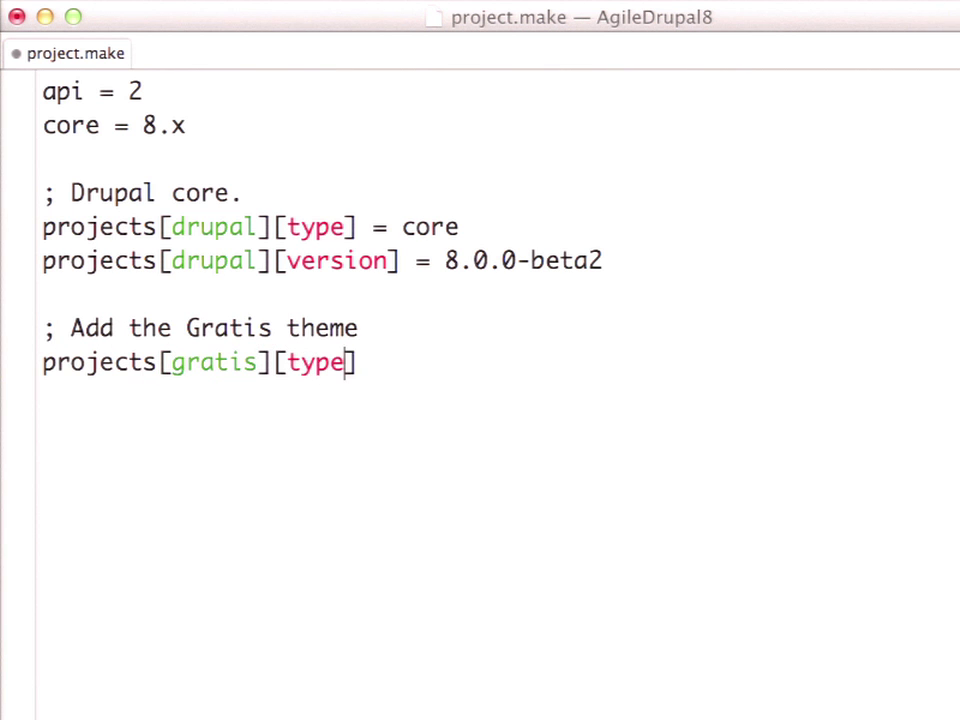
key("Return")
type("projects")
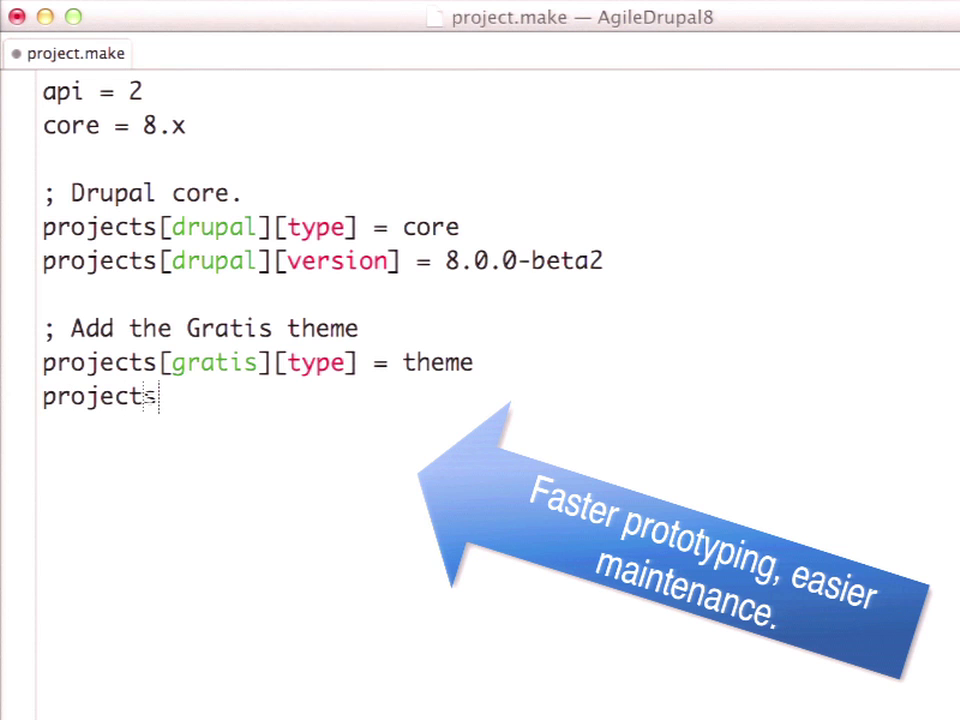
type("[gratis][version] = 2.x-dev")
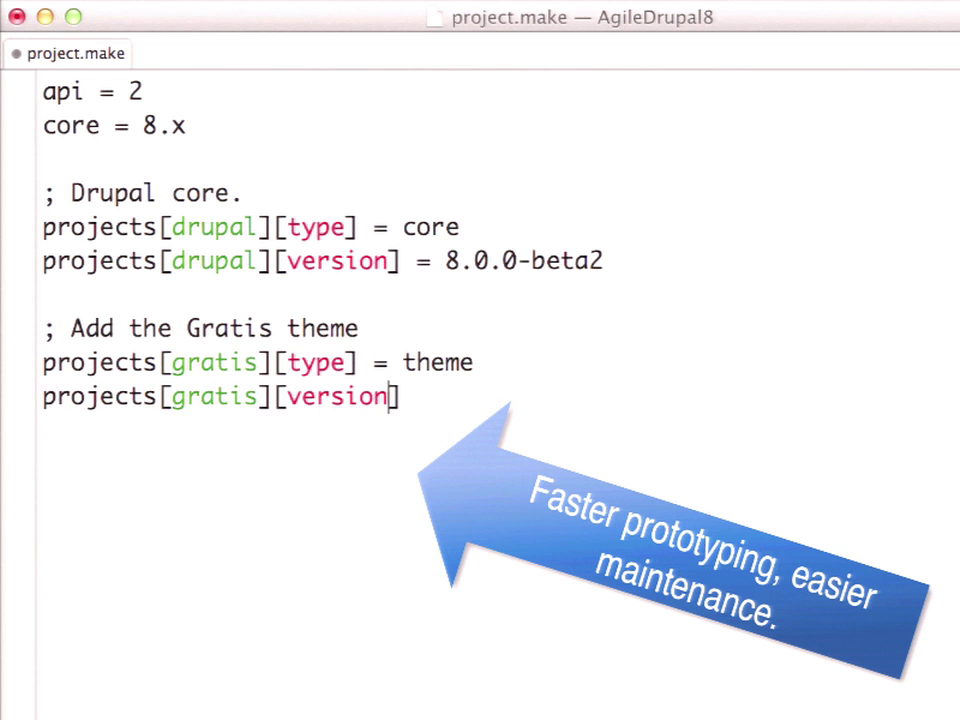
key("super+s")
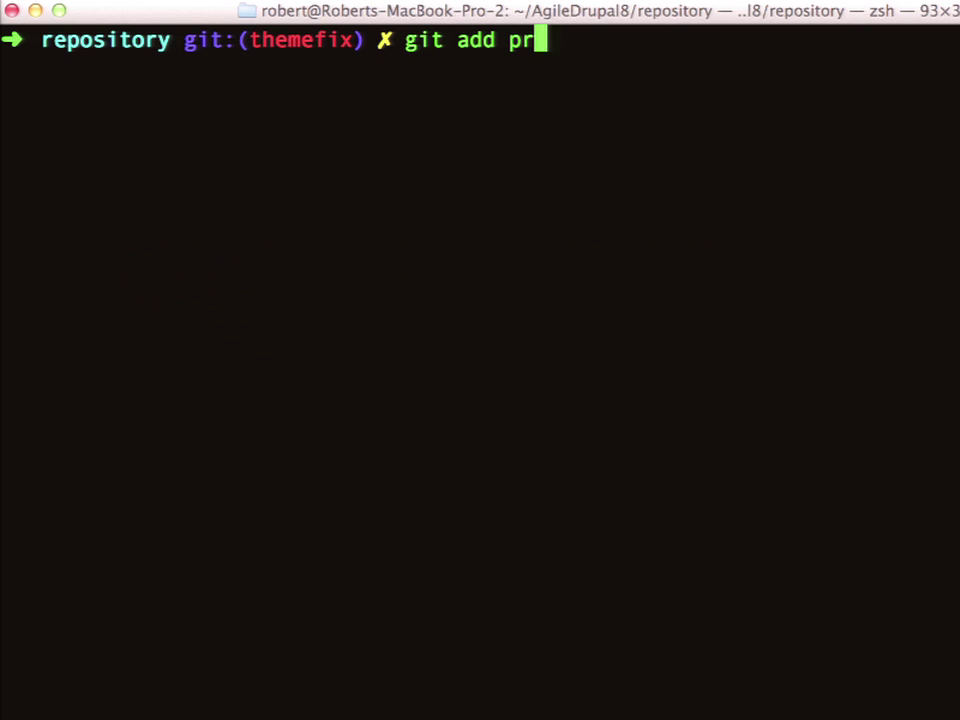
Step: Stage project.make, commit it as "Adding the Gratis theme" and git push
type("oject.make")
key("Return")
type("git")
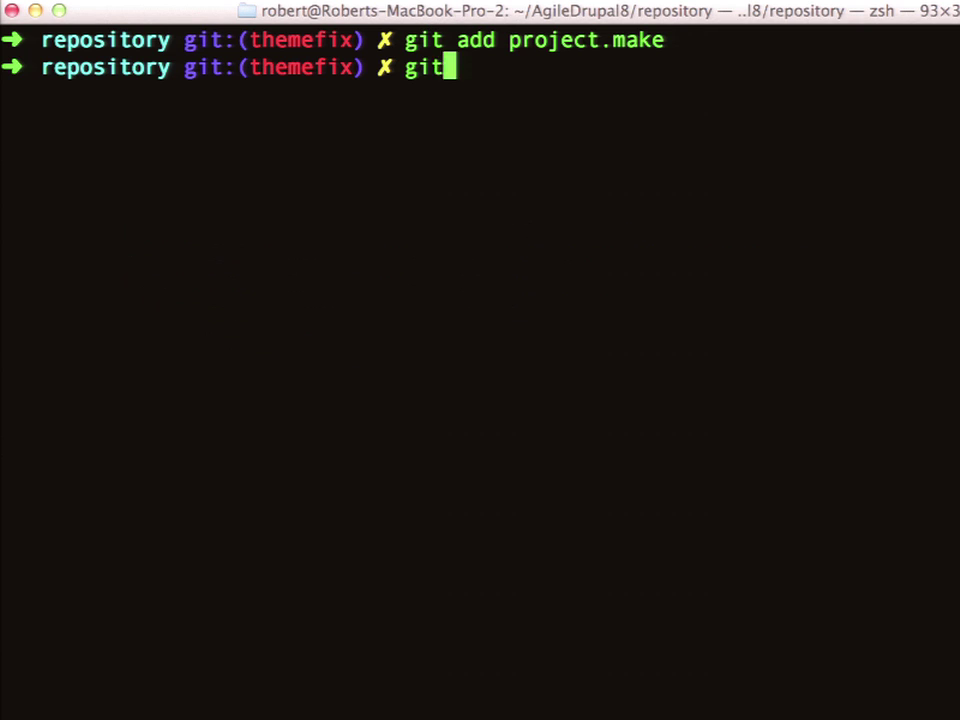
type(" commit -m \"Adding the Gratis theme\"")
key("Return")
type("git push")
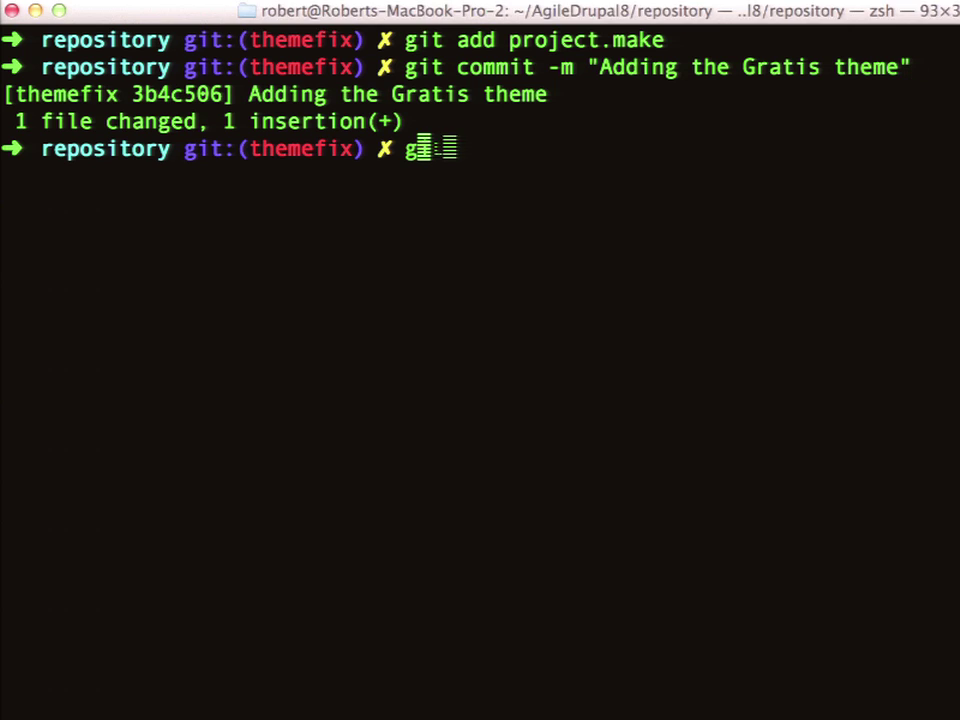
key("Return")
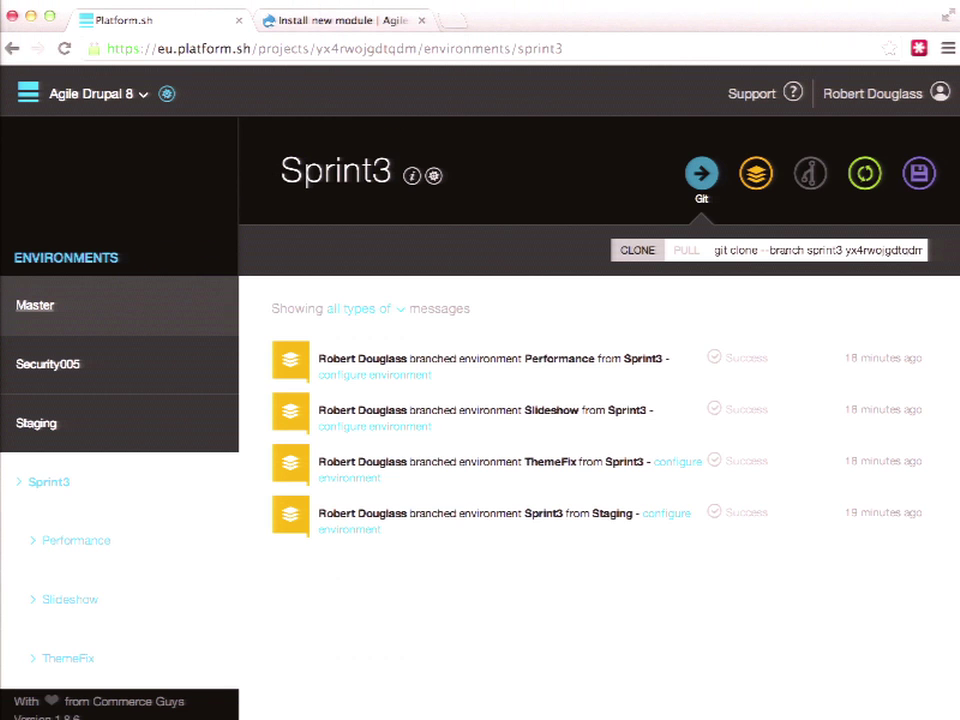
Step: Open the ThemeFix environment and view the log of its successful Gratis push
left_click(100, 659)
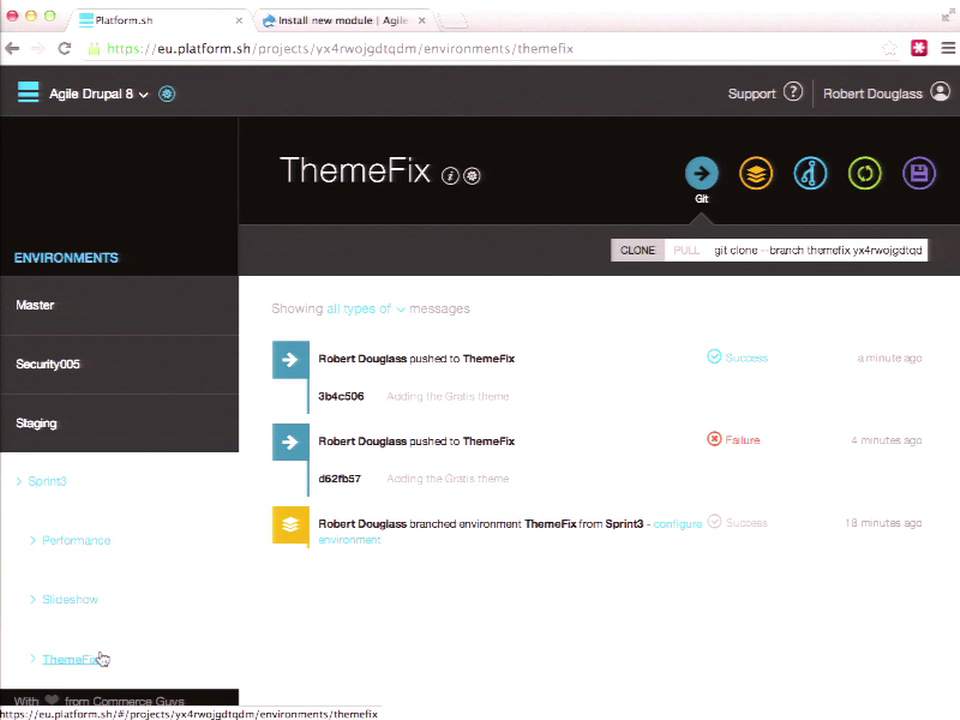
left_click(718, 358)
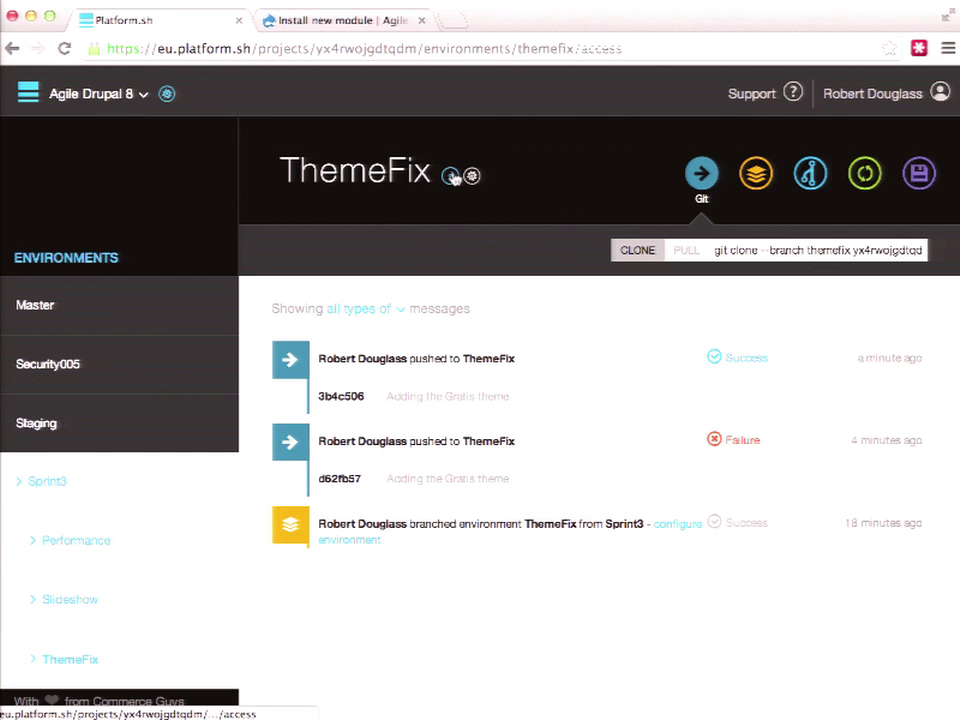
Step: On the ThemeFix site's Appearance page, install Gratis as default and return to the site
left_click(451, 176)
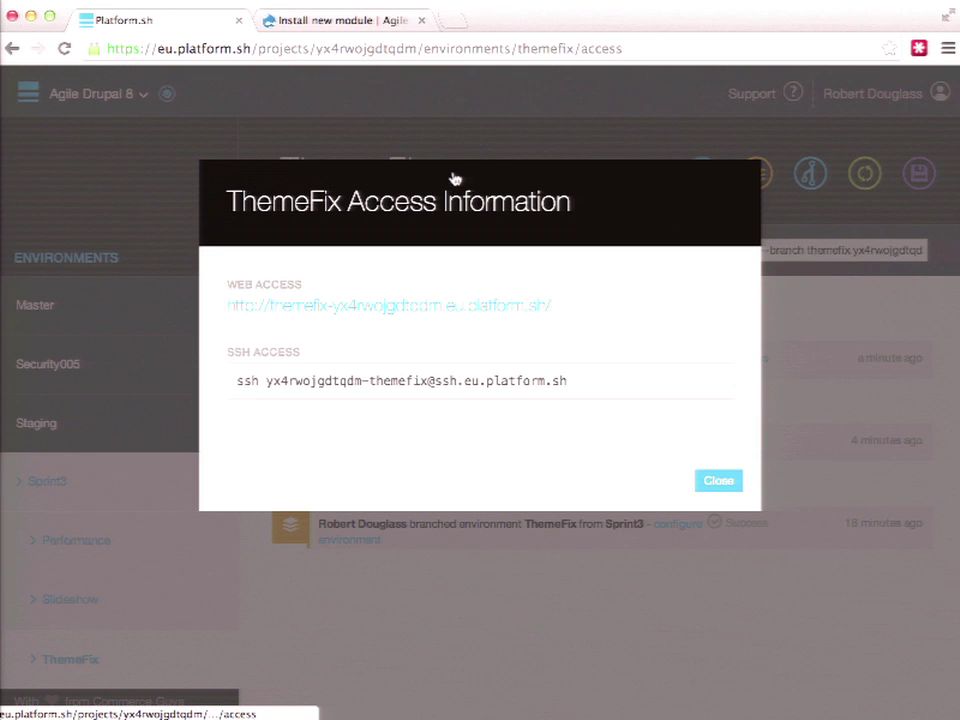
left_click(390, 306)
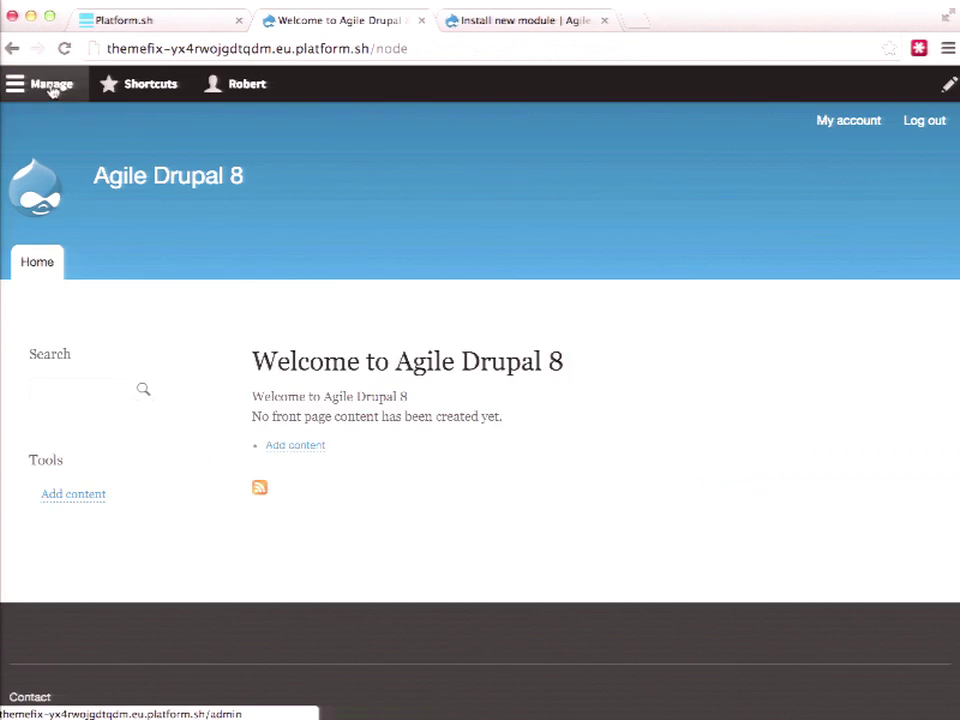
left_click(252, 120)
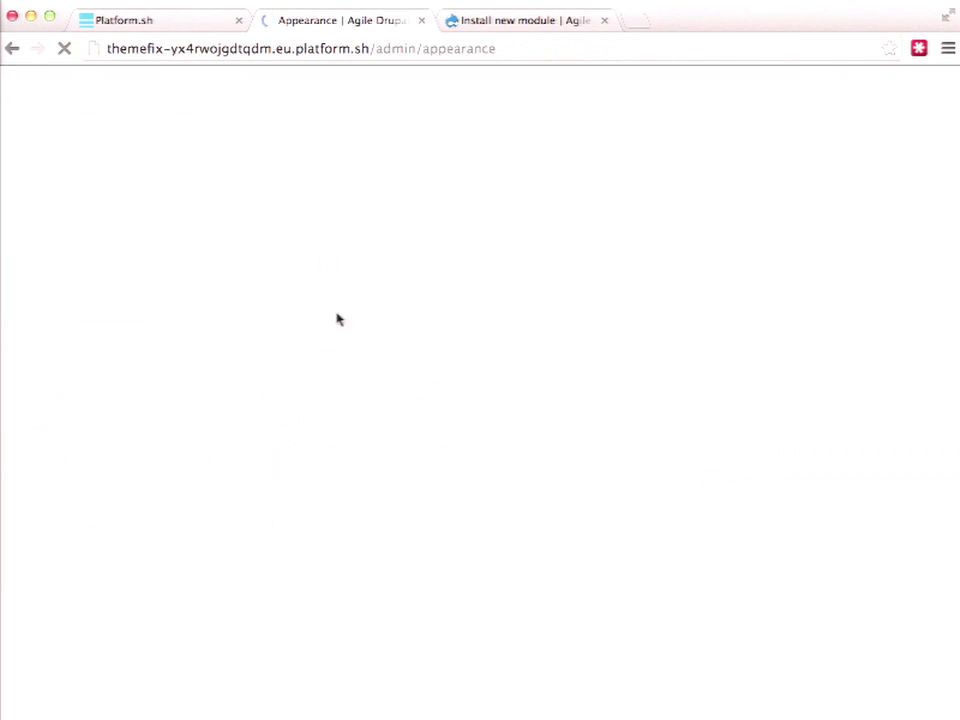
scroll(337, 319, "down", 10)
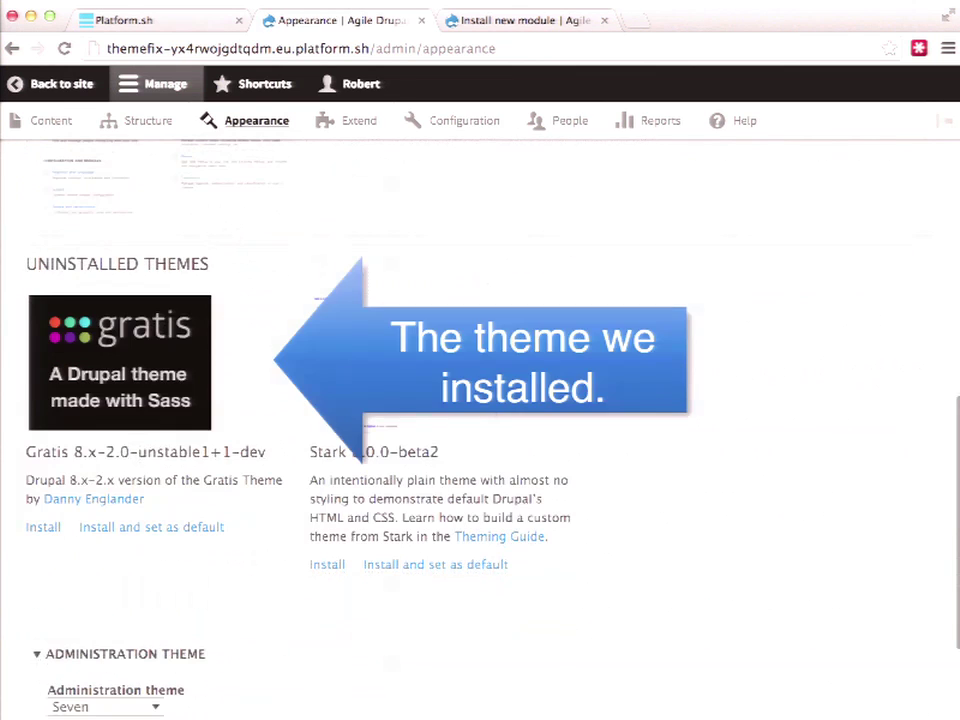
left_click(111, 533)
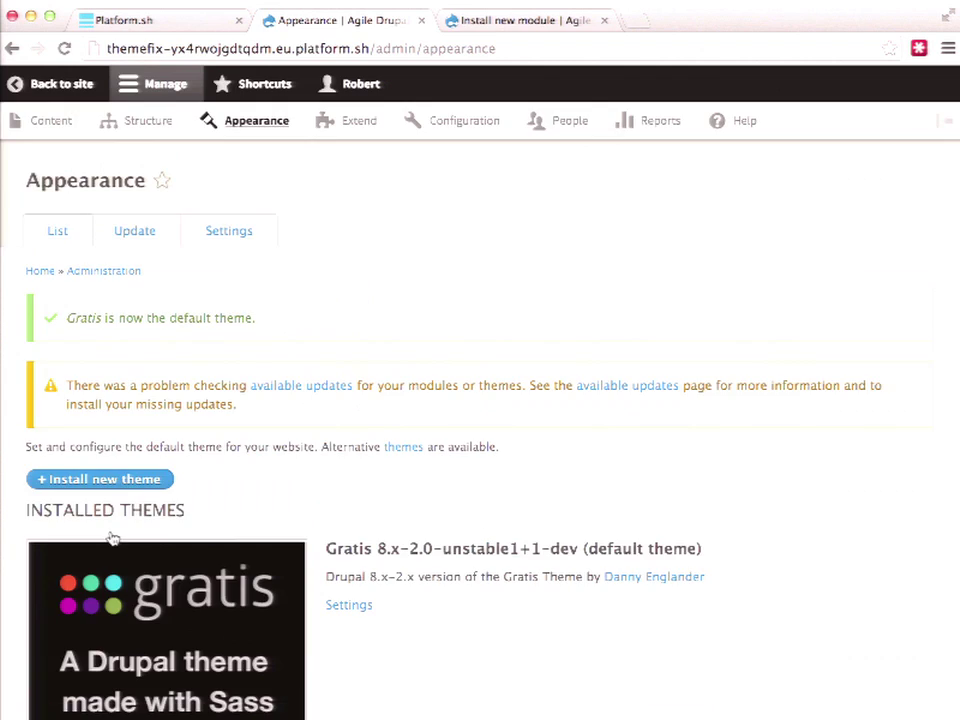
left_click(40, 84)
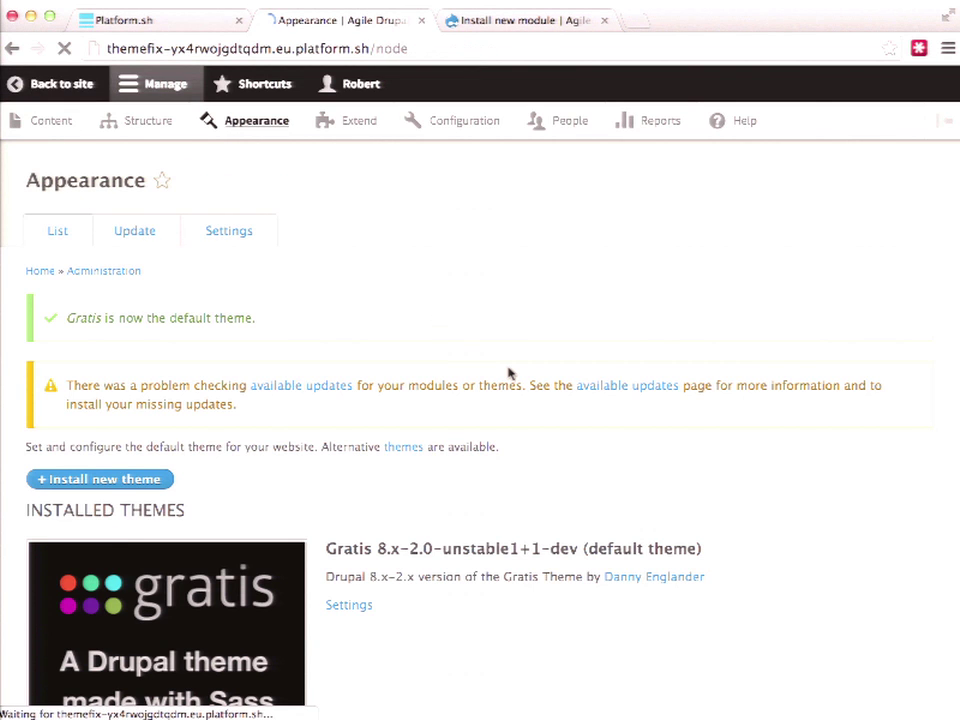
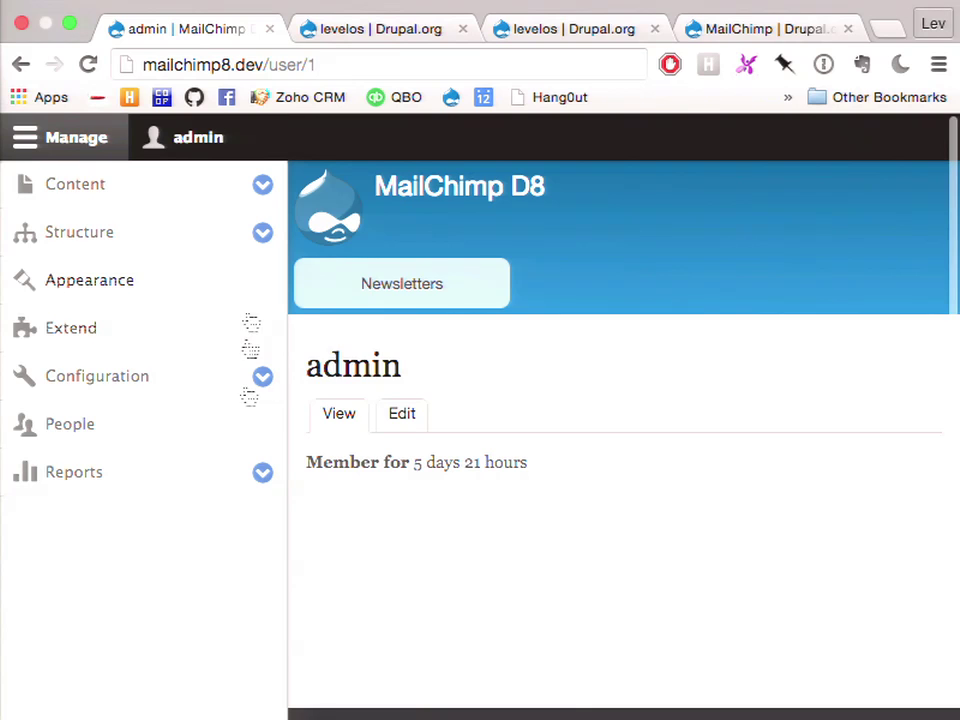
Step: Navigate Configuration > Web services > Mailchimp > Campaigns and start a new MailChimp campaign
scroll(255, 560, "down", 2)
scroll(245, 660, "up", 2)
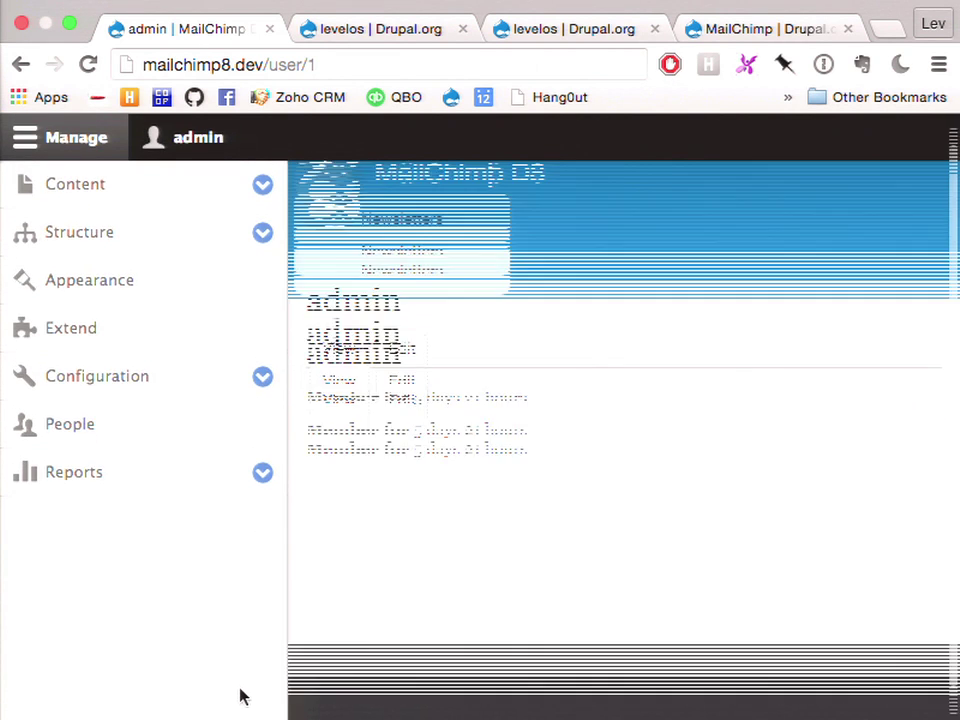
left_click(263, 381)
scroll(130, 585, "down", 2)
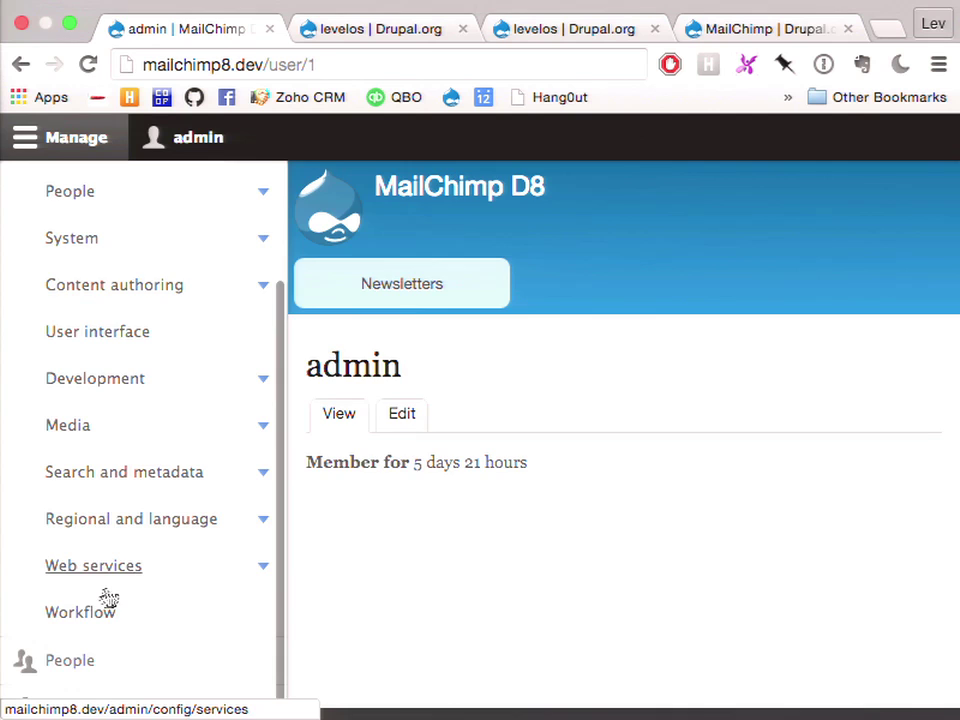
left_click(90, 566)
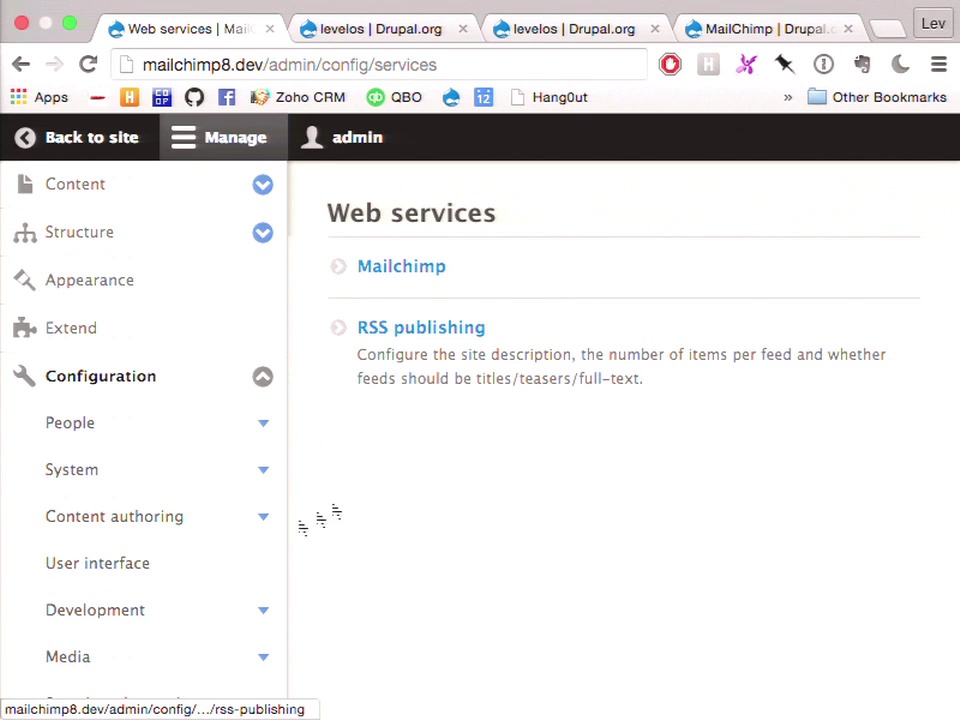
left_click(403, 265)
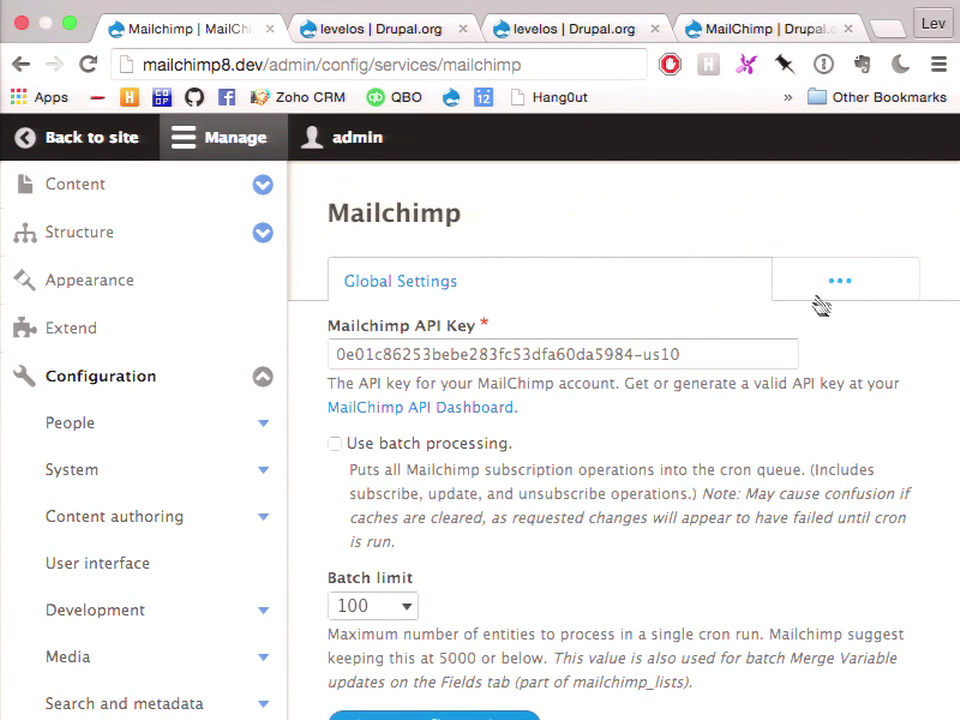
left_click(855, 279)
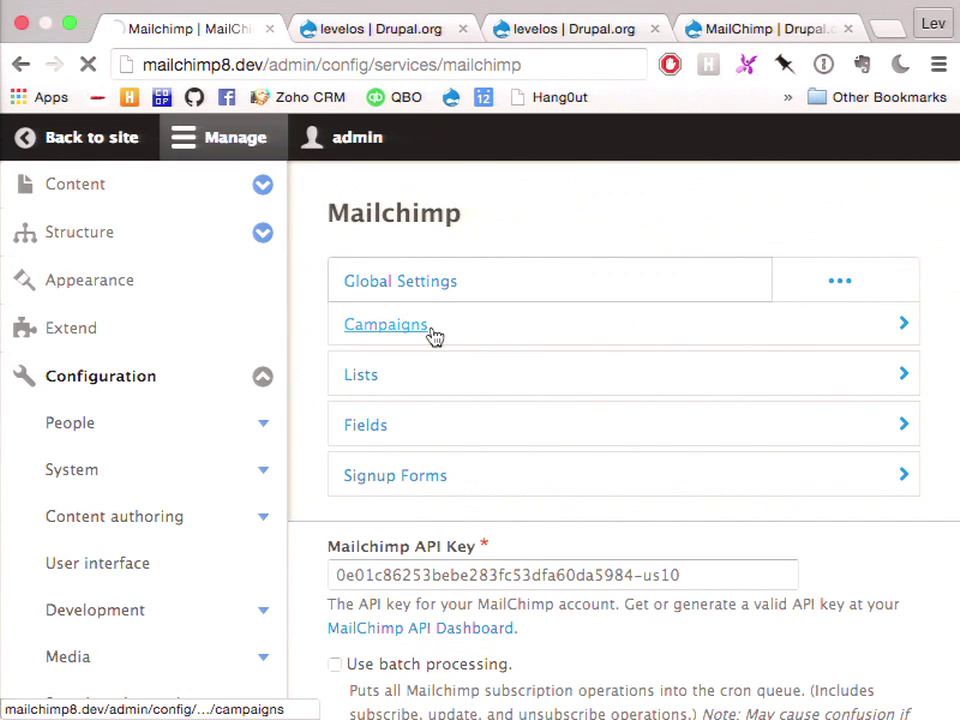
left_click(427, 328)
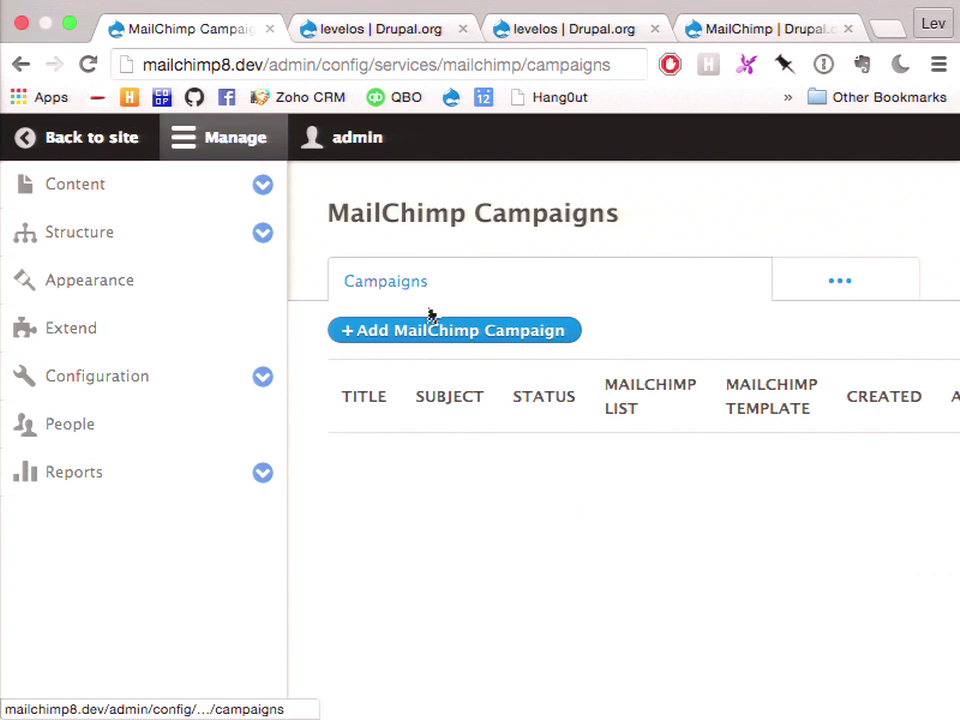
left_click(427, 326)
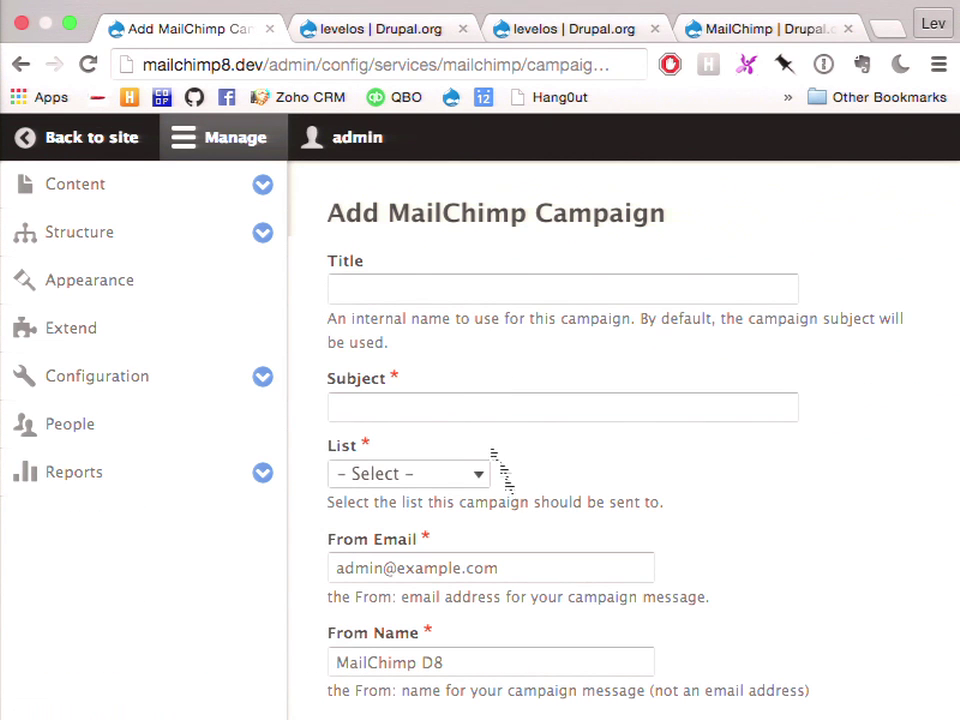
Step: Title the campaign 'Test campaign' with subject 'MailChimp', sent to the entire Module test list
type("Test campaign")
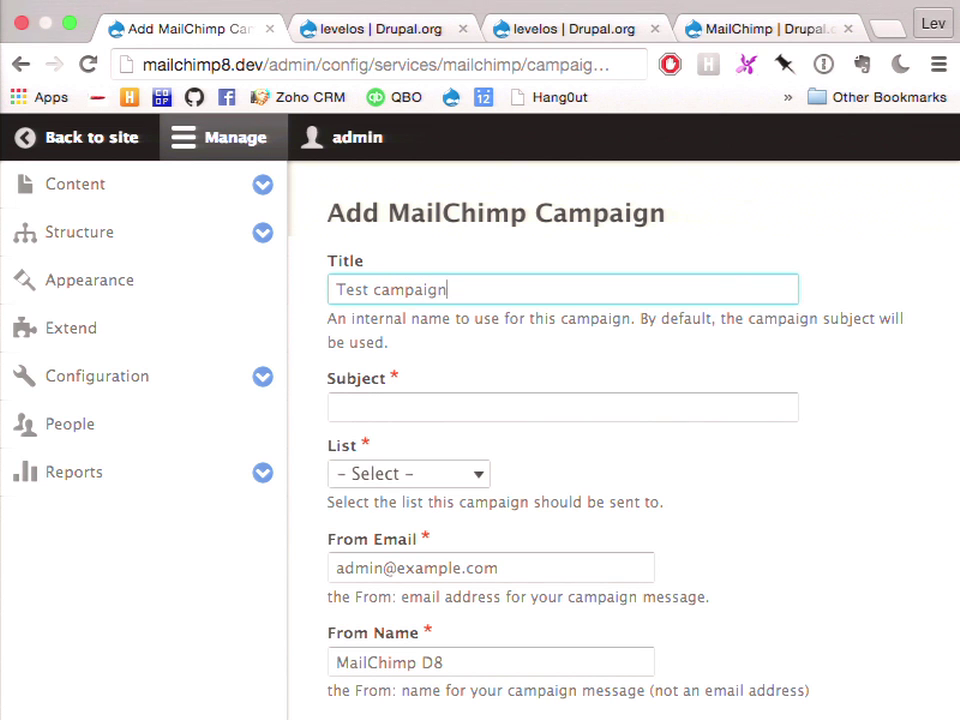
left_click(367, 402)
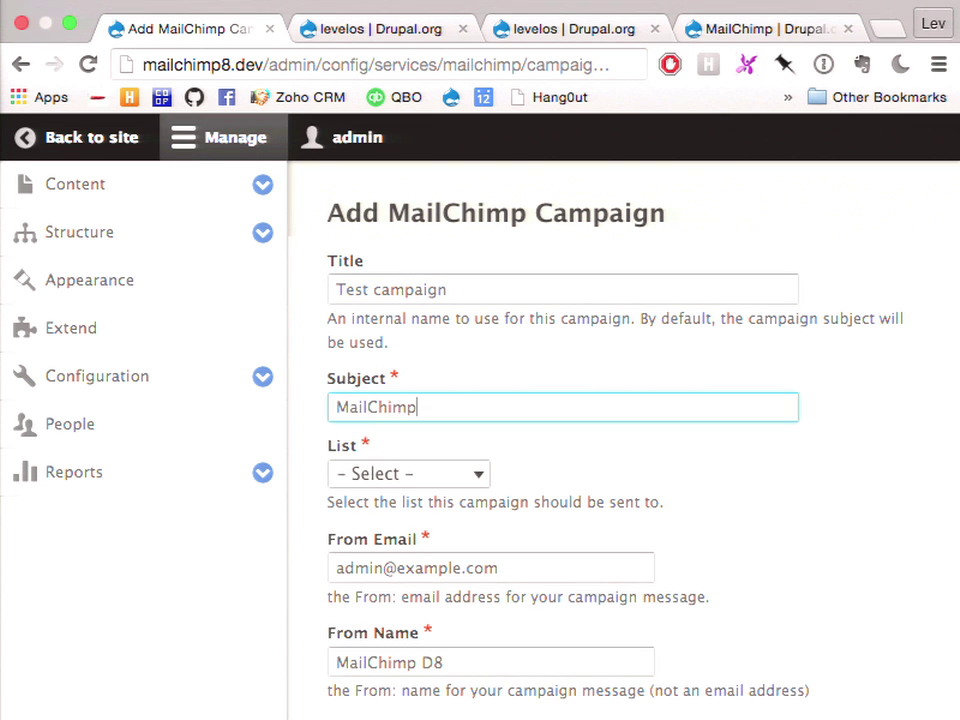
type("MailChimp")
left_click(390, 476)
left_click(343, 495)
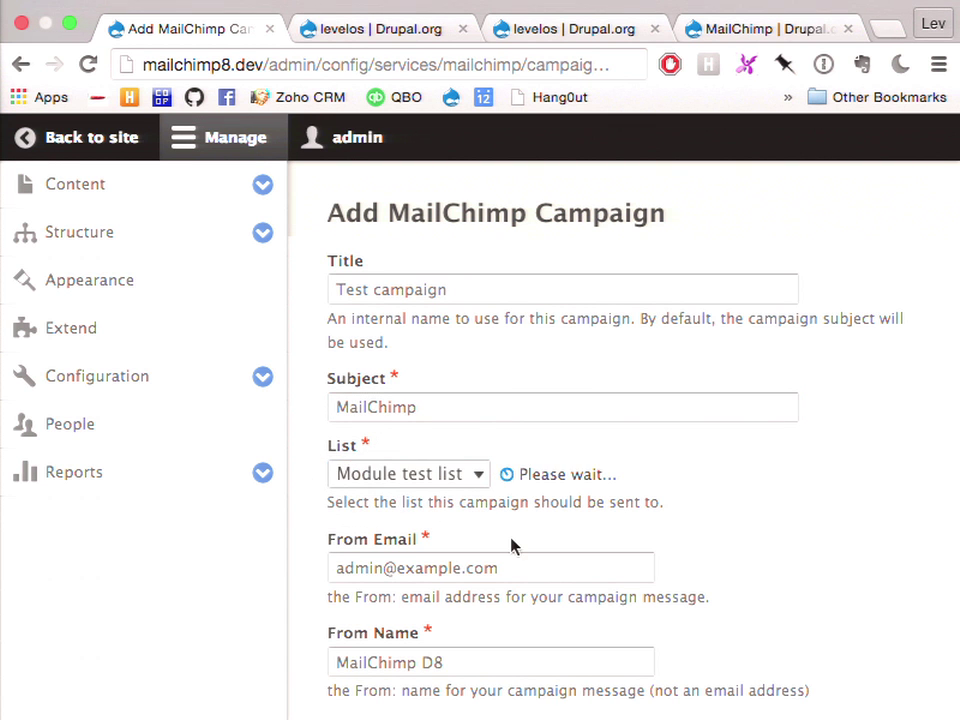
scroll(510, 544, "down", 3)
left_click(430, 456)
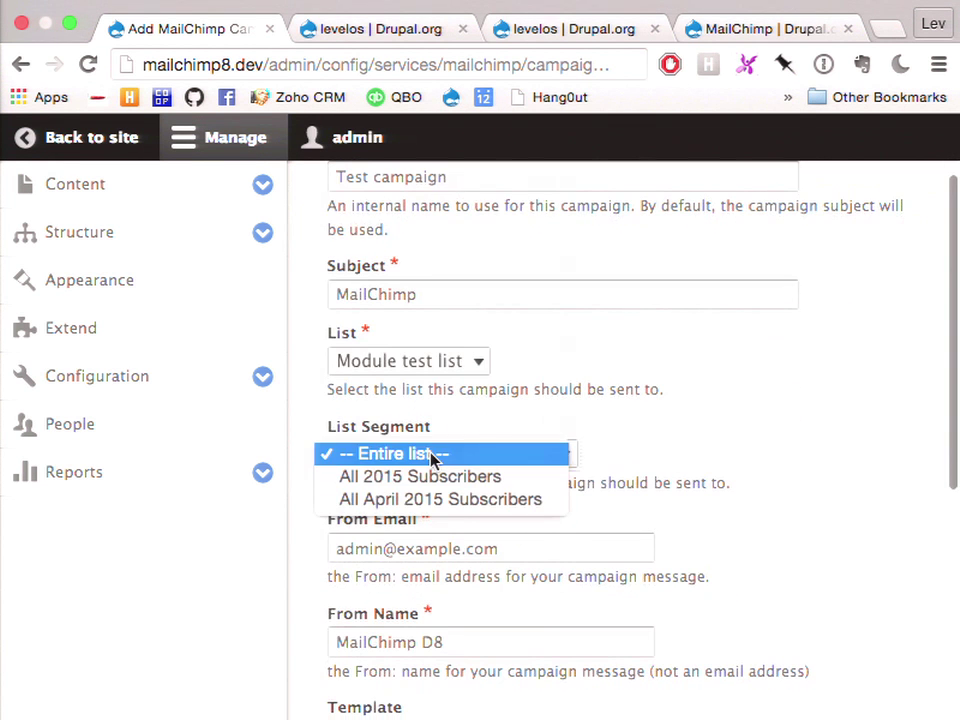
left_click(432, 458)
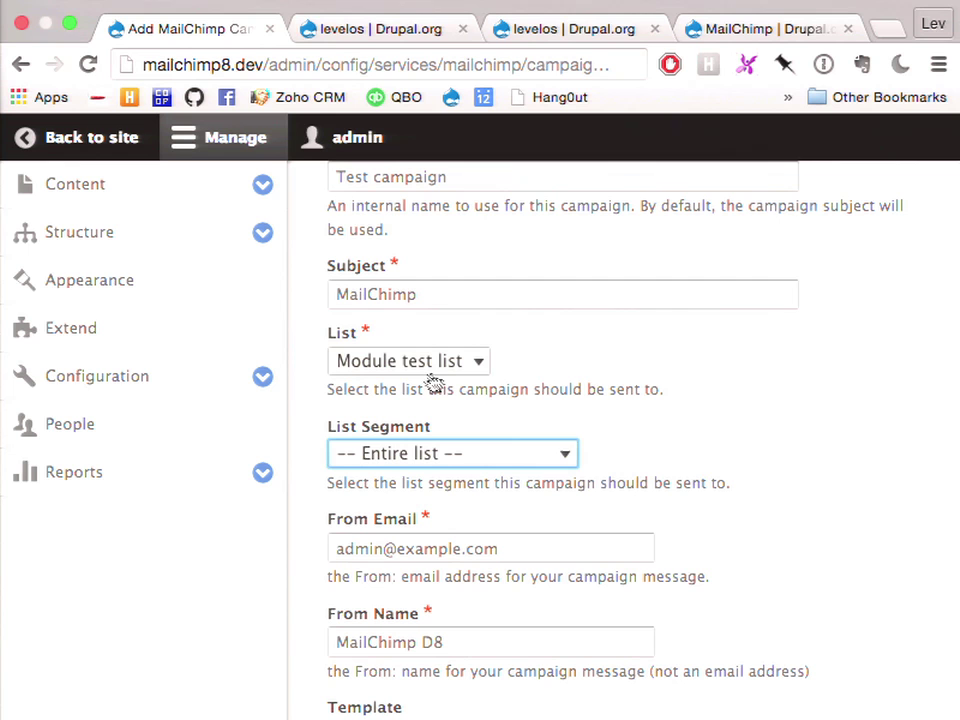
scroll(541, 382, "down", 1)
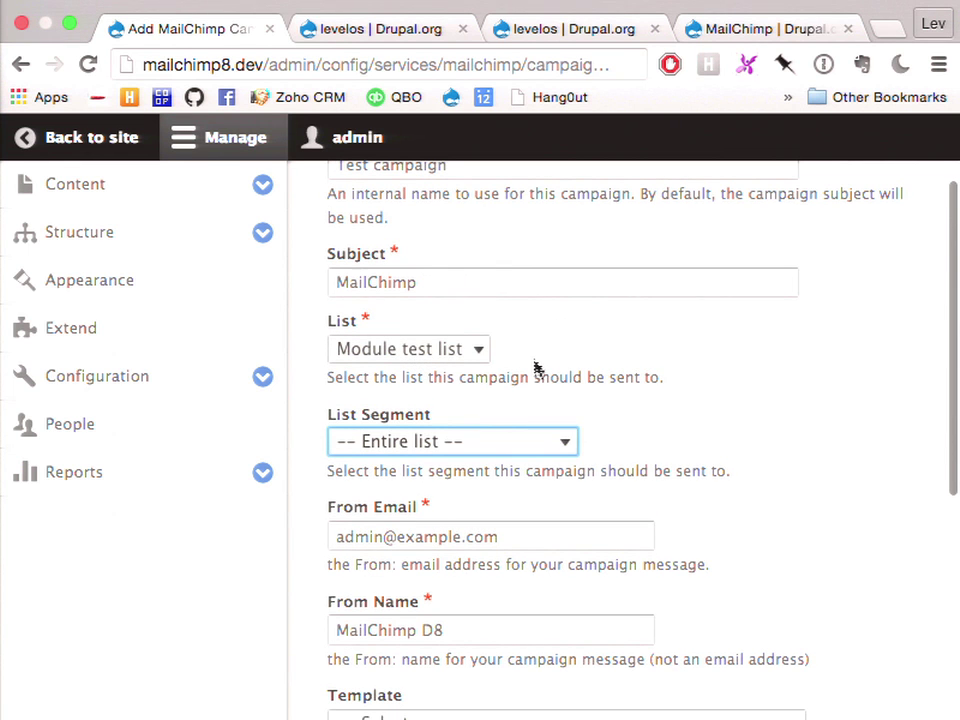
left_click(422, 440)
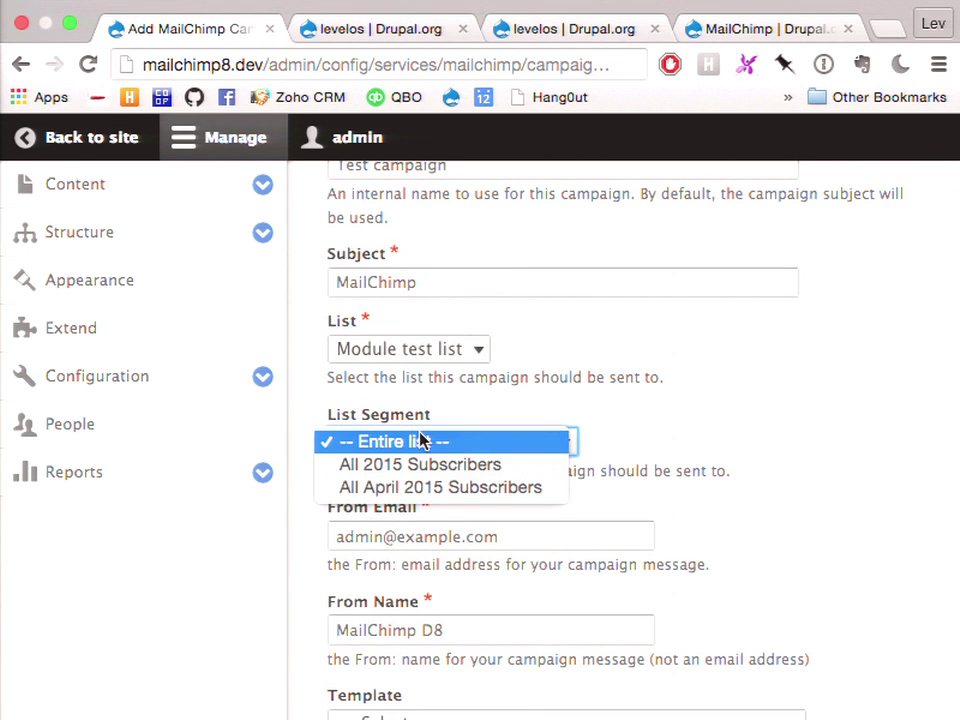
left_click(588, 433)
Step: Apply the Monster template and expand its Main content section to the end of its text
scroll(587, 432, "down", 5)
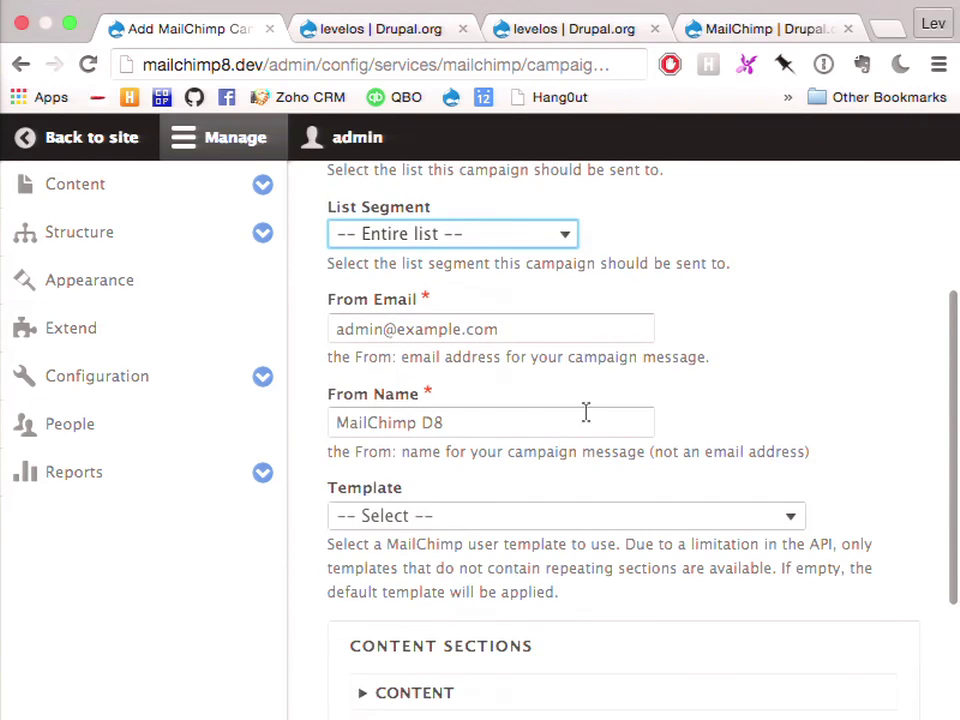
left_click(497, 460)
scroll(516, 525, "down", 3)
left_click(527, 306)
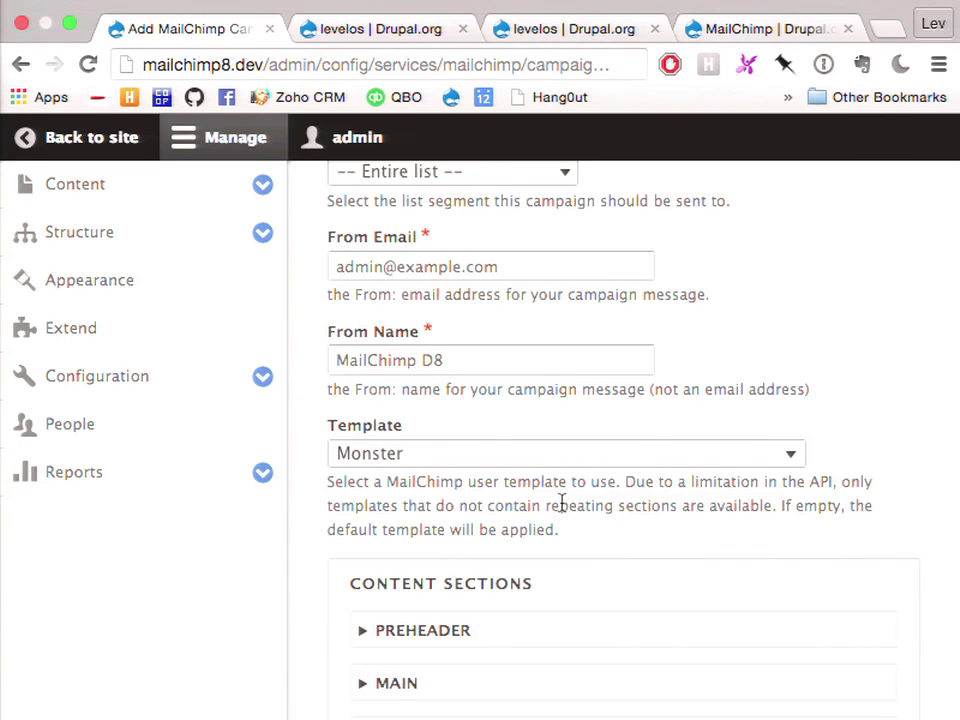
scroll(562, 505, "down", 5)
left_click(405, 423)
scroll(536, 495, "down", 5)
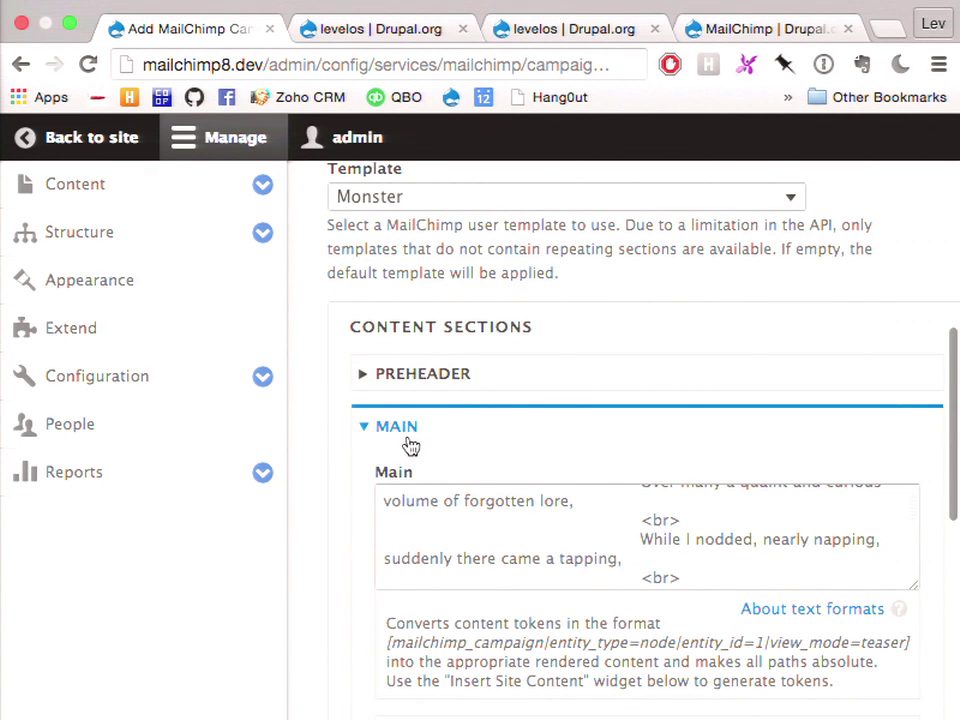
left_click(467, 531)
key("super+Down")
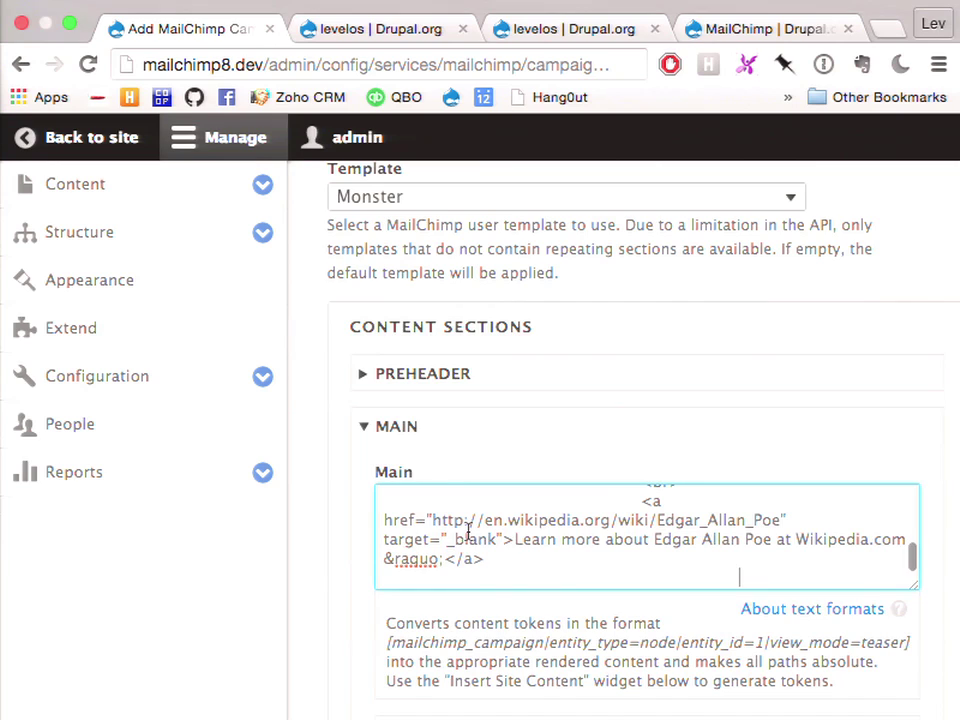
scroll(467, 531, "down", 5)
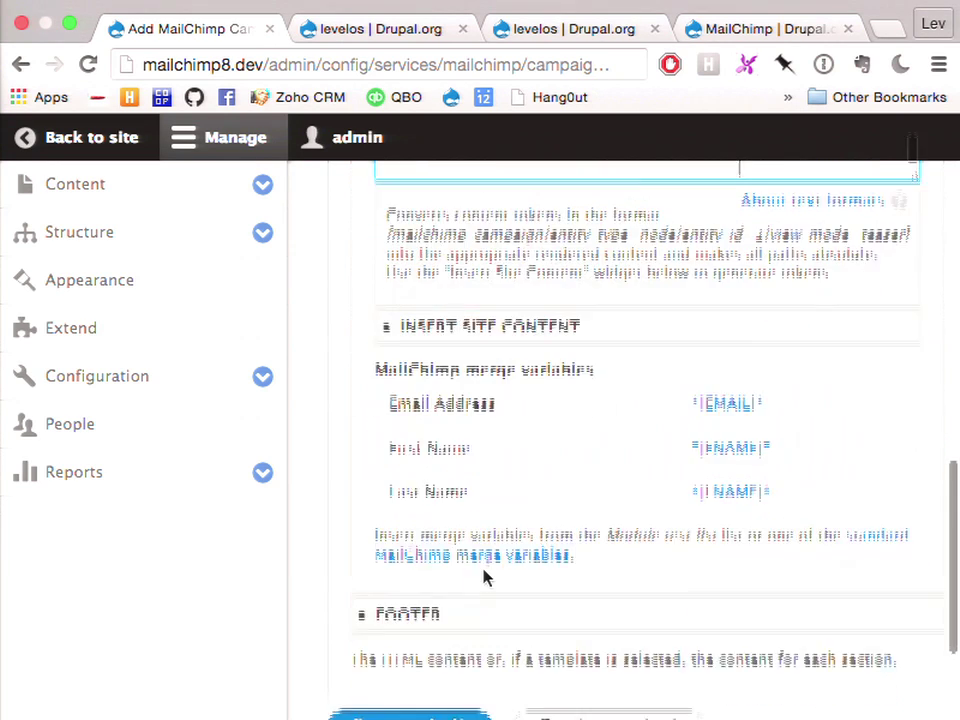
Step: Insert site Content 'Test Content!' in Teaser view mode into the Main section
left_click(515, 305)
left_click(446, 457)
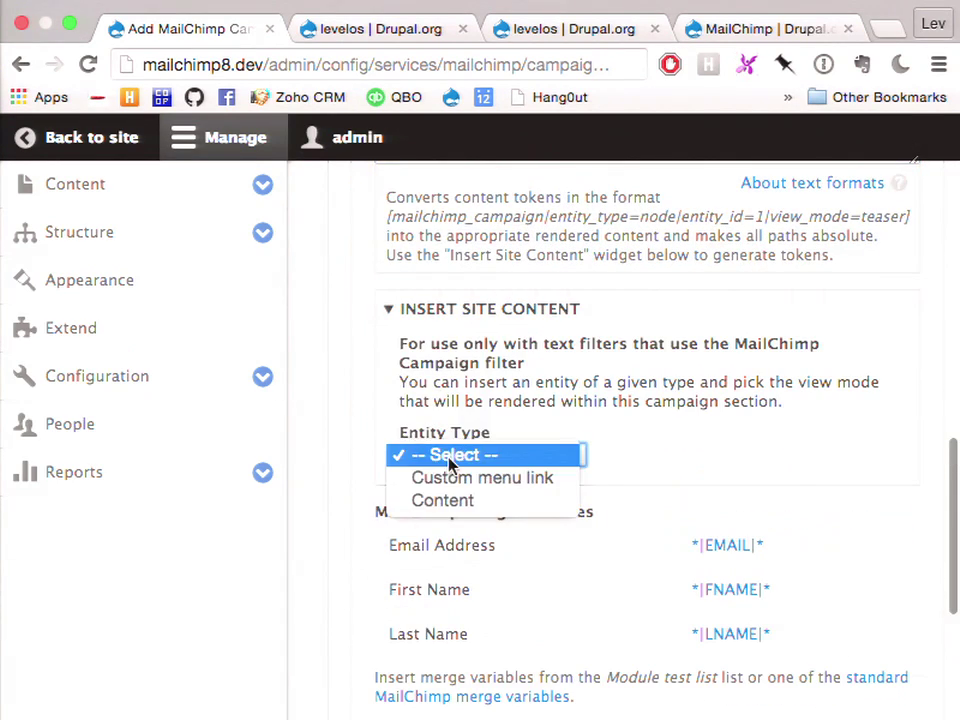
left_click(455, 503)
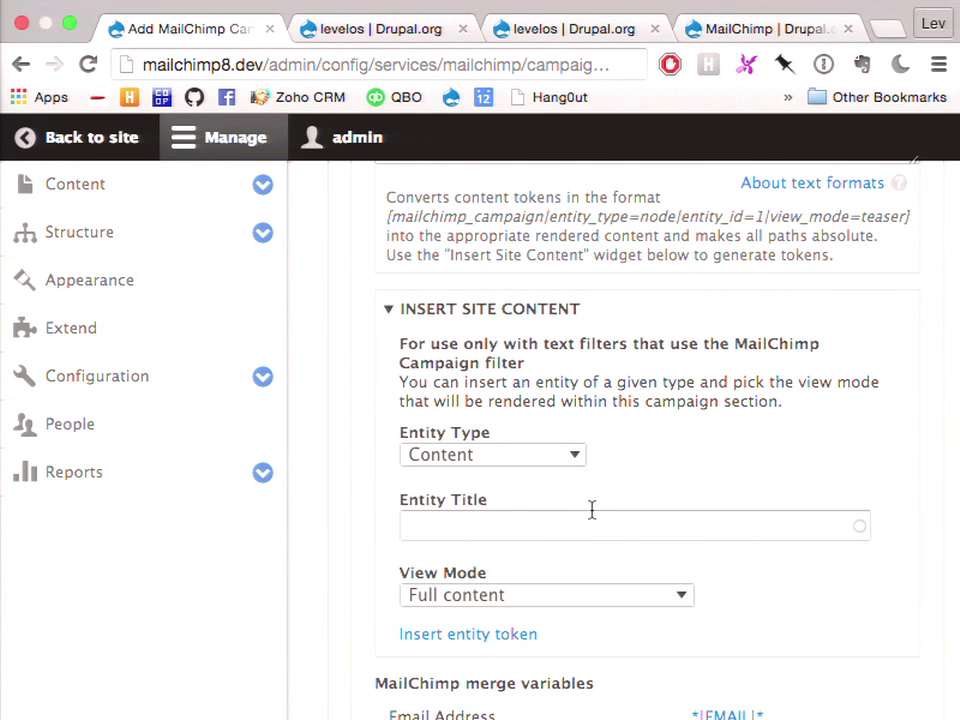
left_click(500, 518)
type("t")
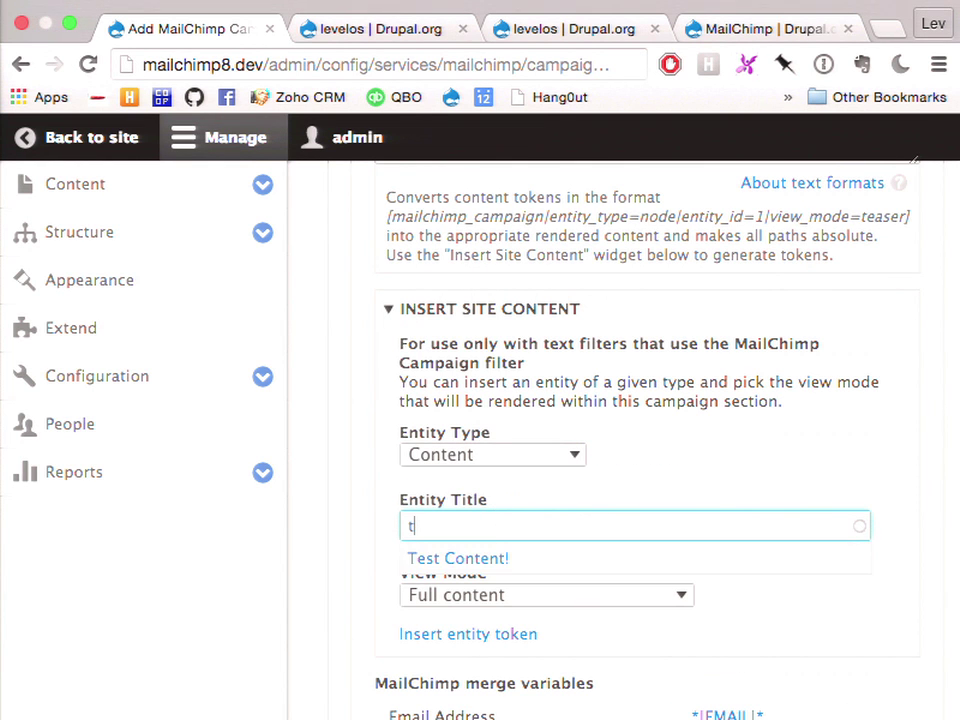
left_click(482, 560)
left_click(520, 595)
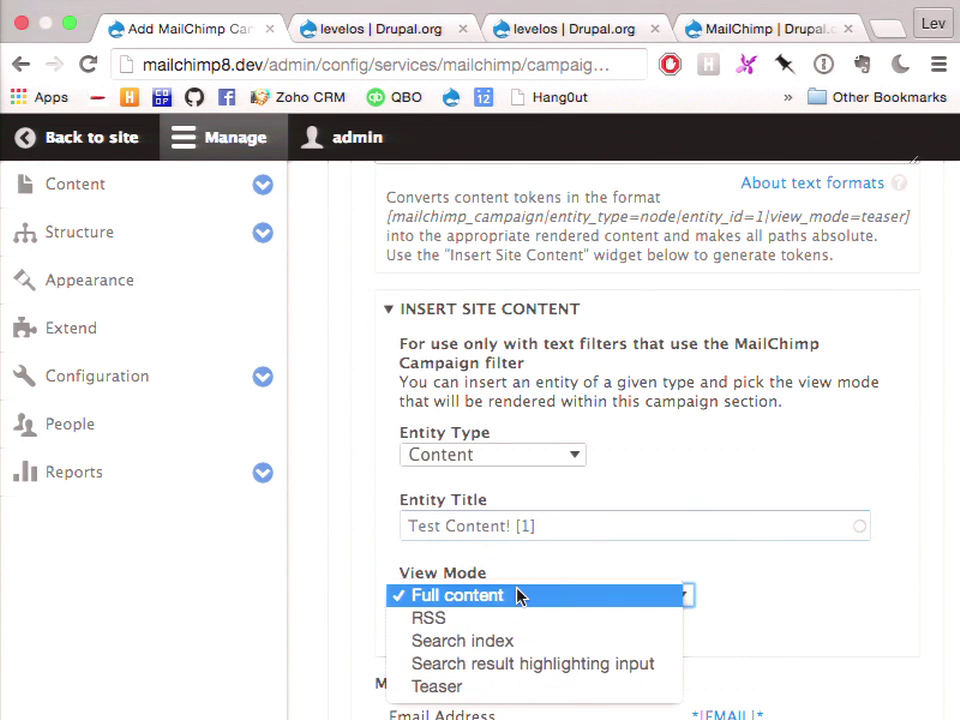
left_click(512, 688)
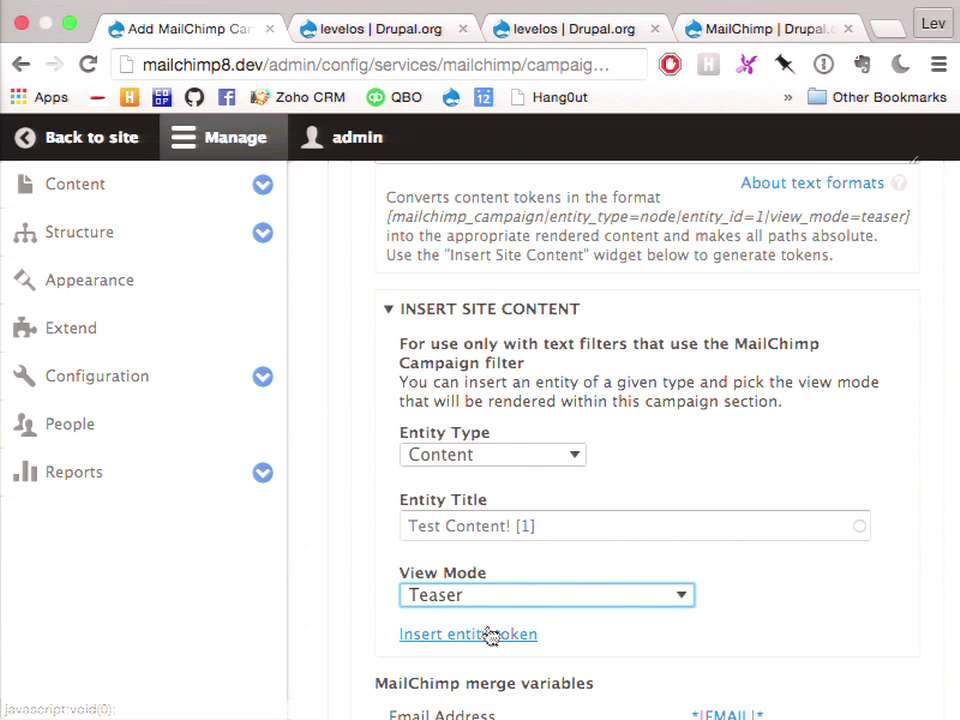
Step: Place the insertion at the end of the Main text and save the campaign as a draft
scroll(645, 300, "up", 2)
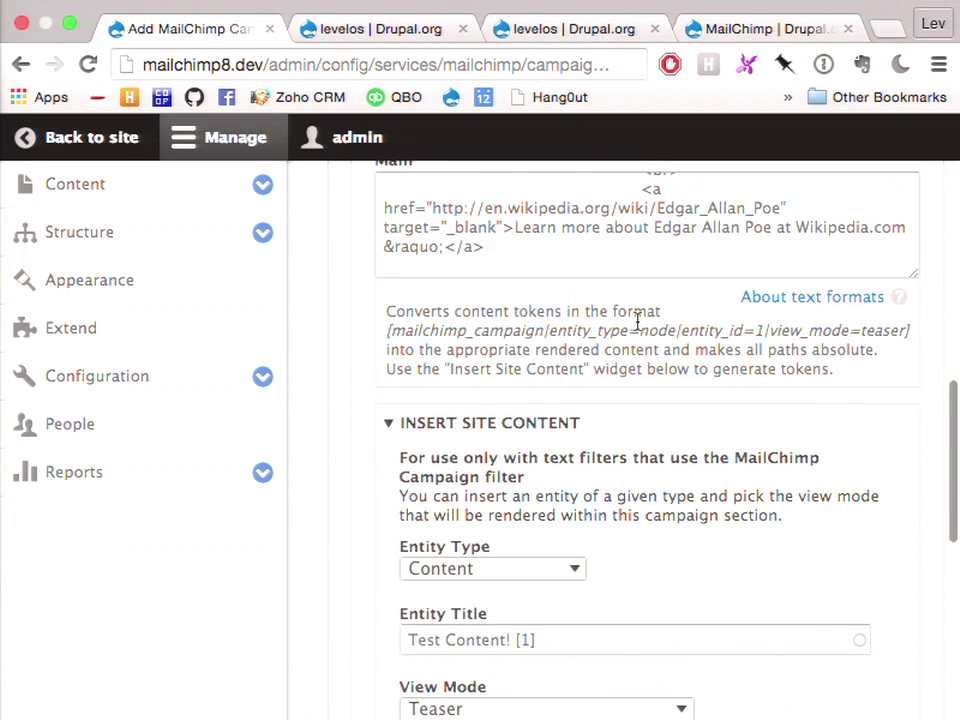
left_click(592, 260)
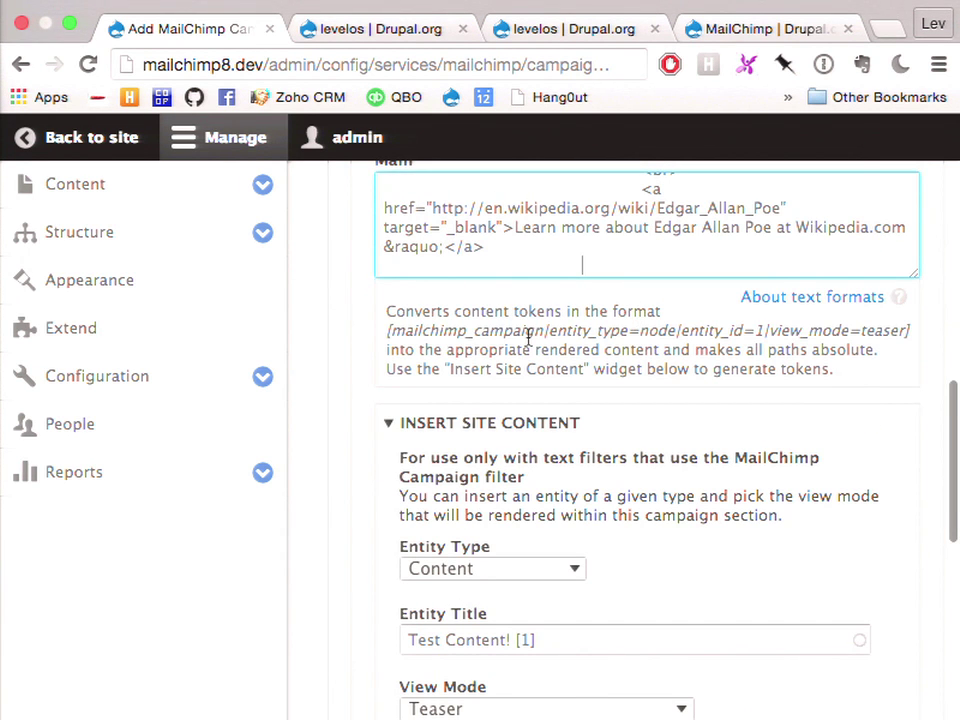
scroll(583, 531, "down", 10)
left_click(440, 591)
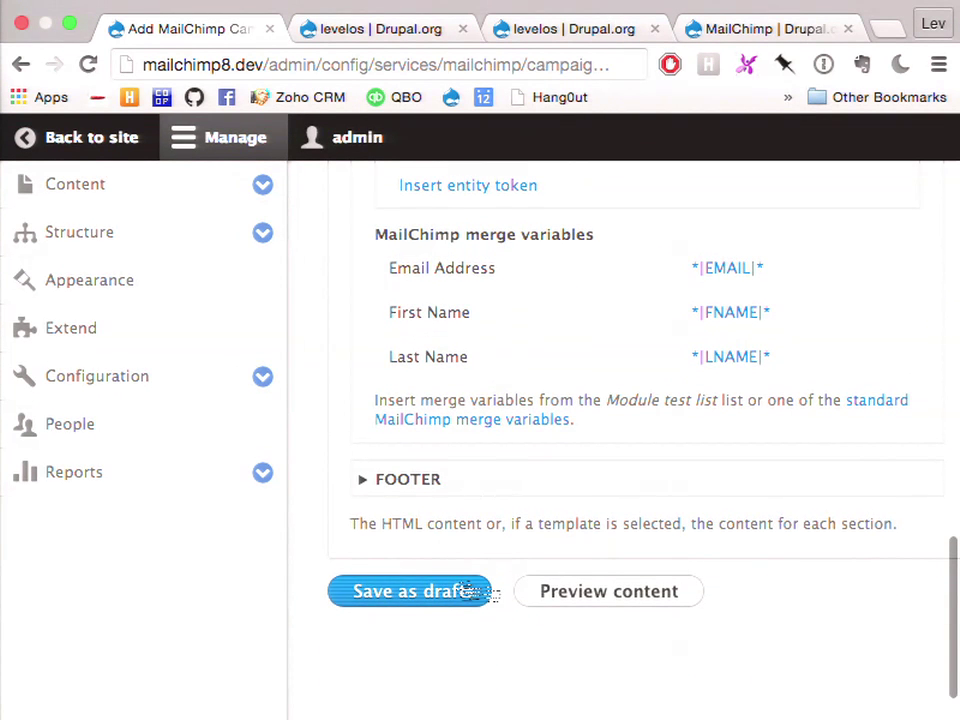
Step: Replace the invalid From Email with a real sender address and save the campaign as a draft
left_click(449, 592)
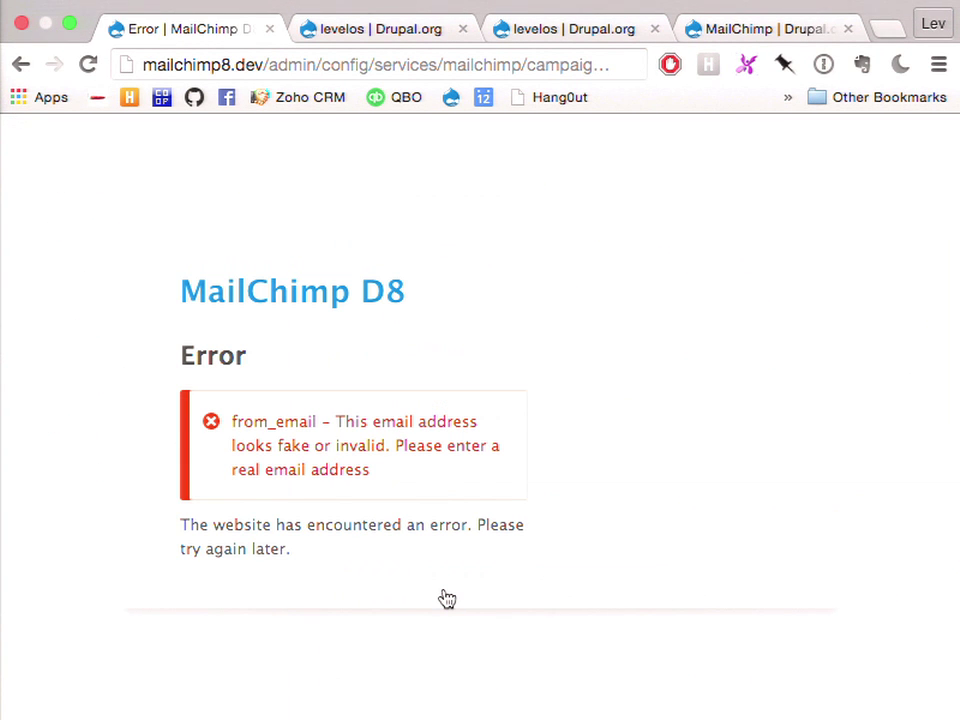
key("super+bracketleft")
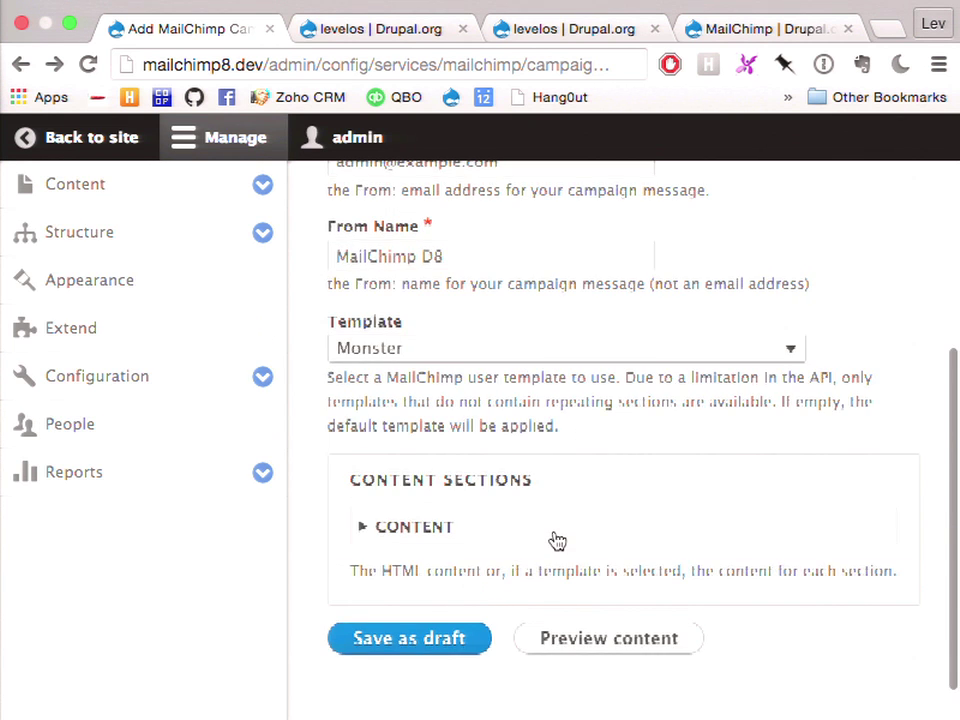
scroll(555, 540, "up", 15)
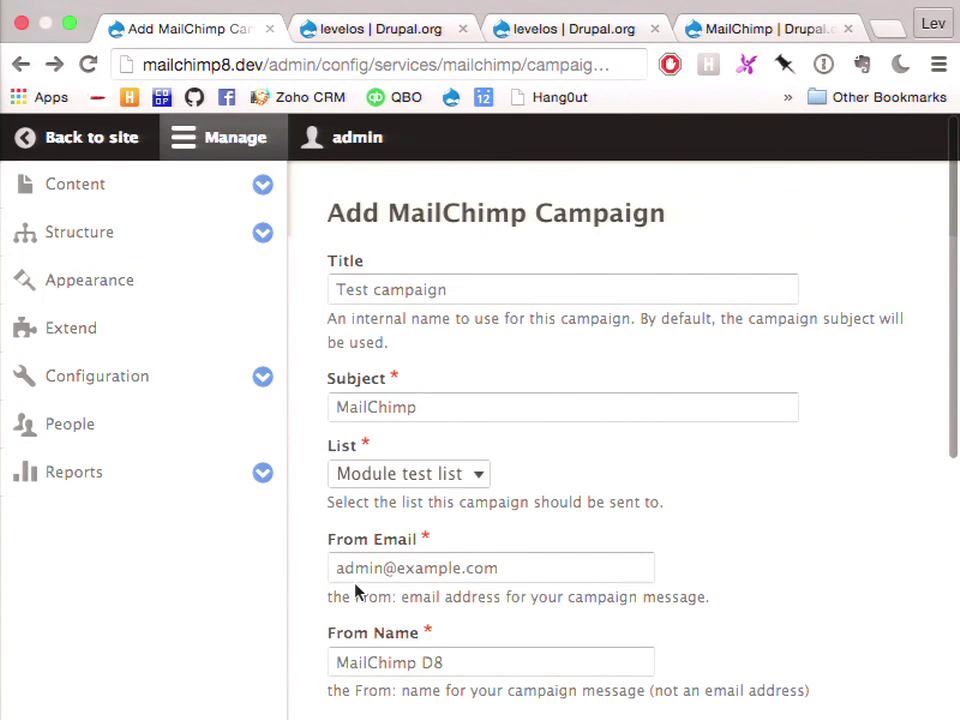
left_click(356, 568)
key("super+a")
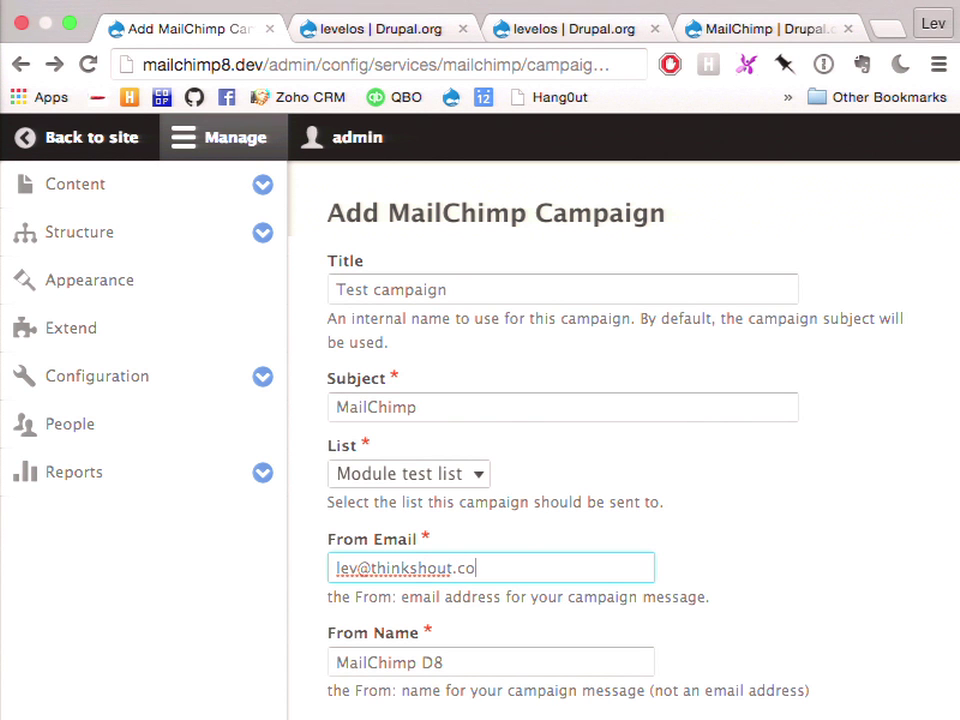
scroll(628, 544, "down", 10)
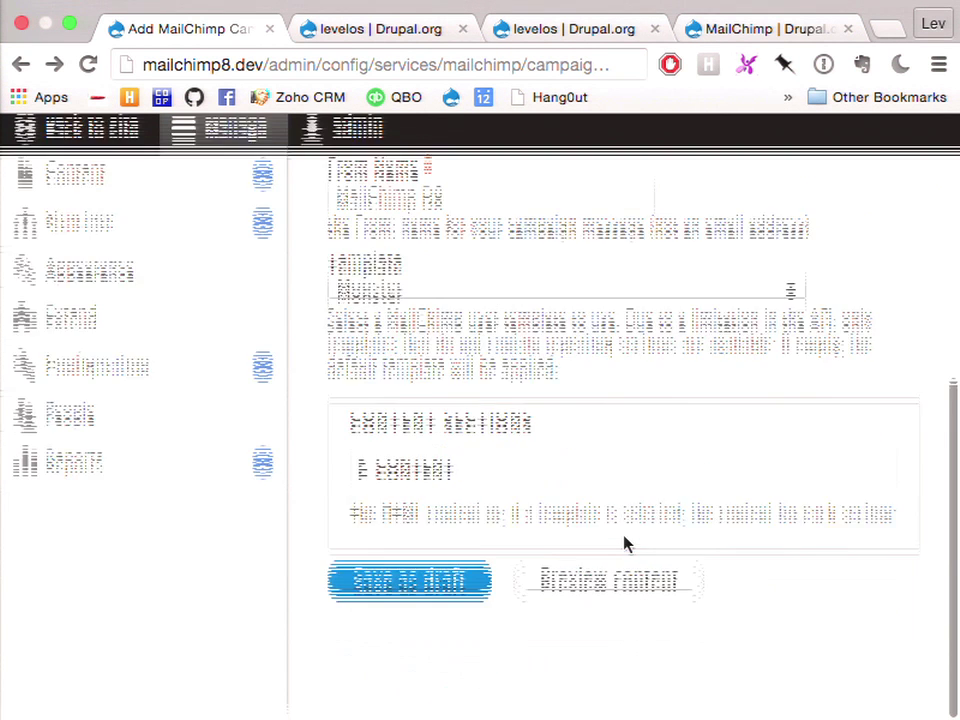
left_click(390, 592)
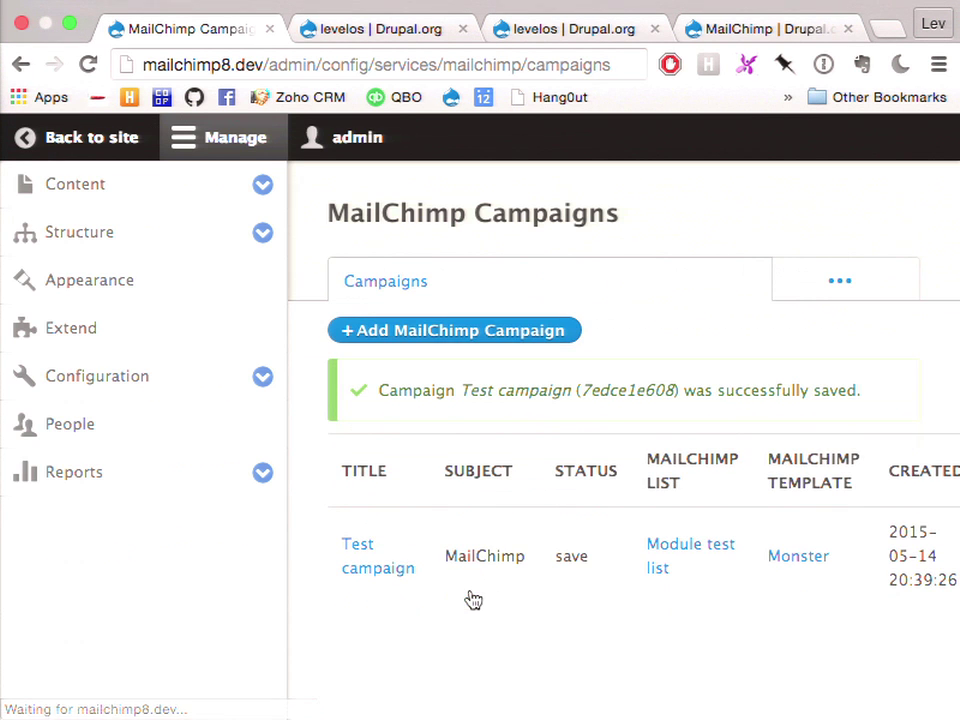
Step: Go through the MailChimp Lists page to the Signup Forms overview
scroll(525, 484, "right", 3)
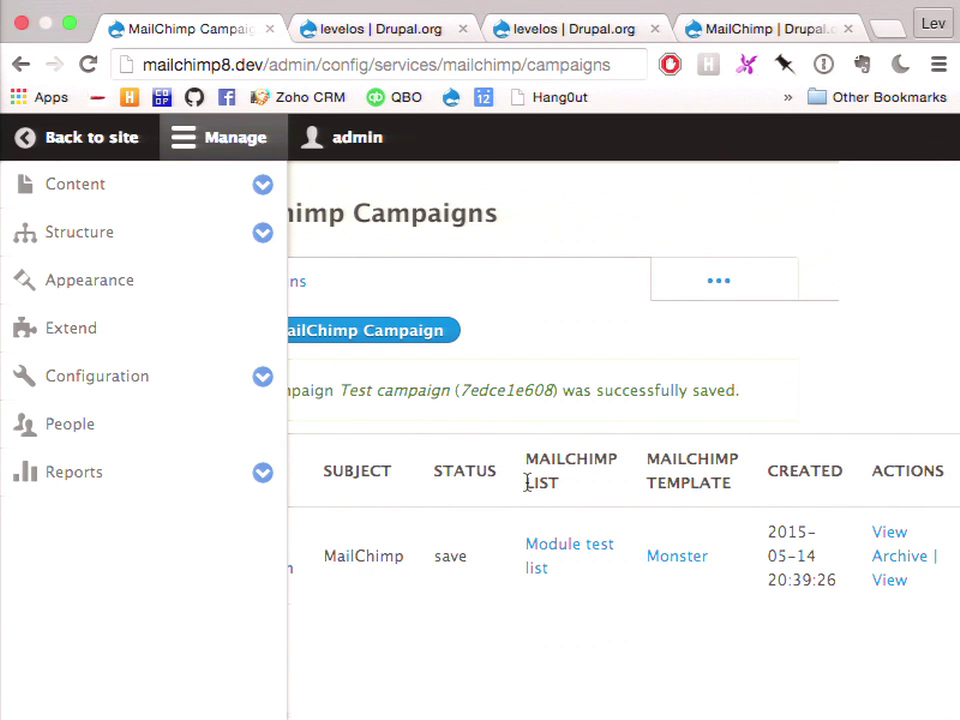
scroll(583, 553, "left", 3)
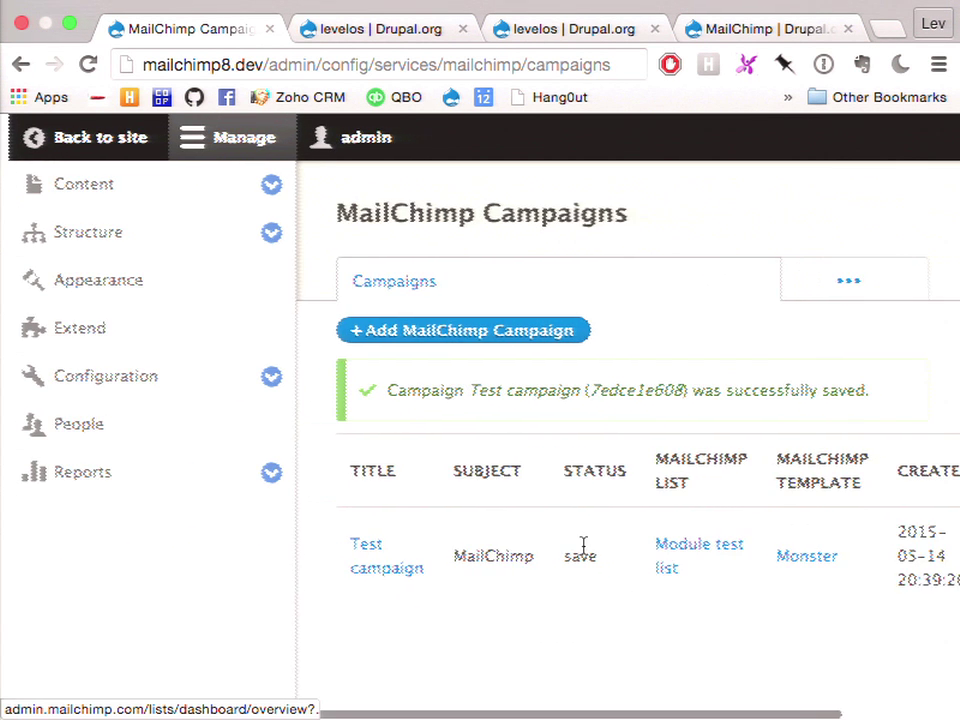
left_click(840, 280)
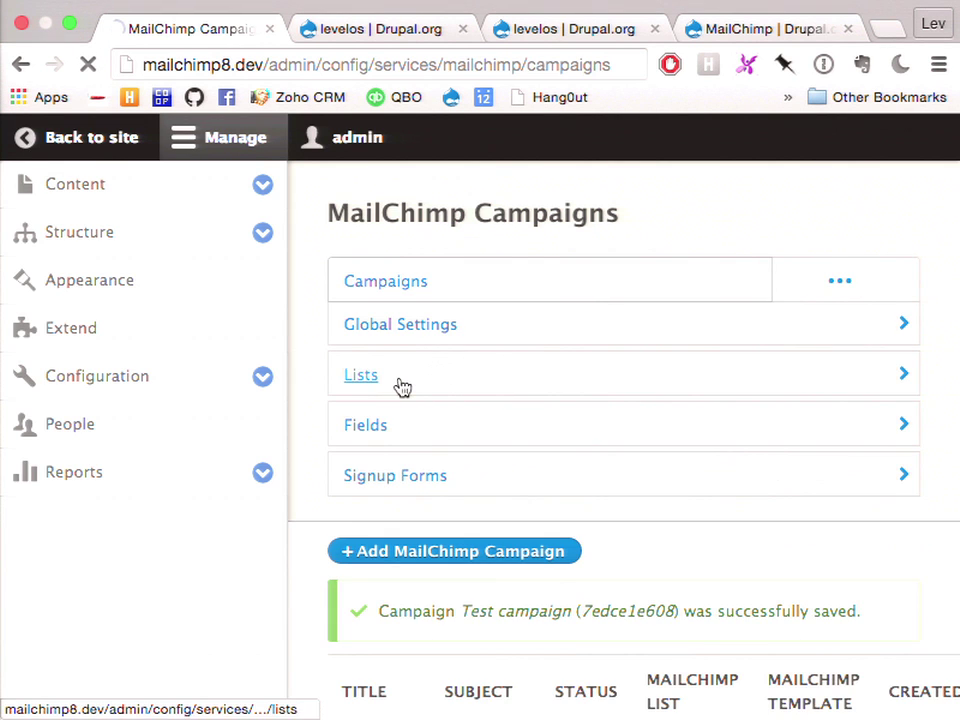
left_click(397, 386)
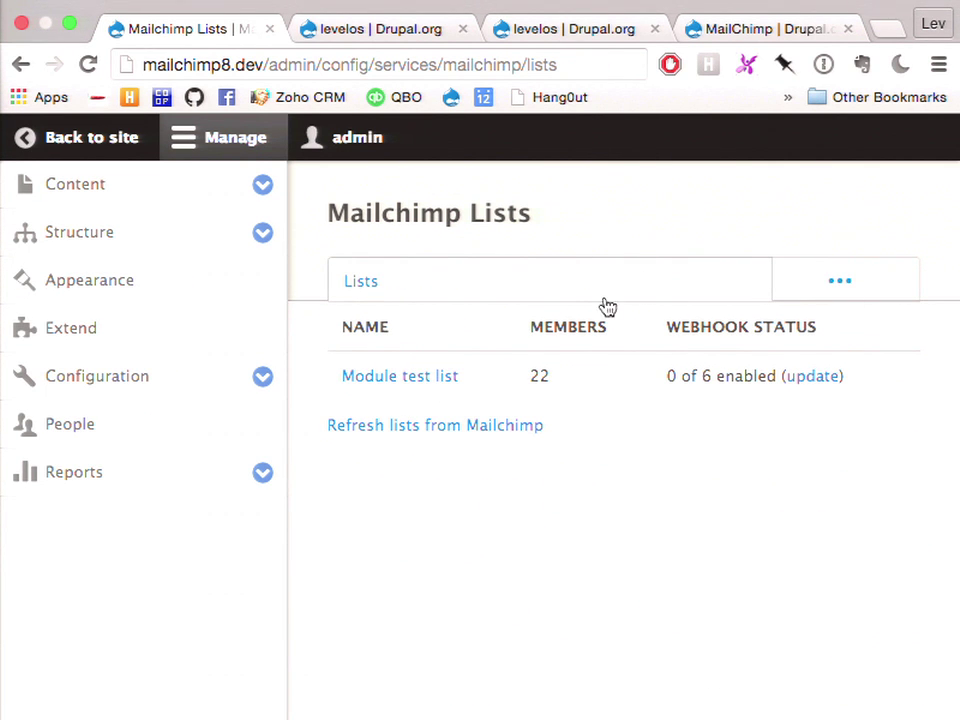
left_click(839, 283)
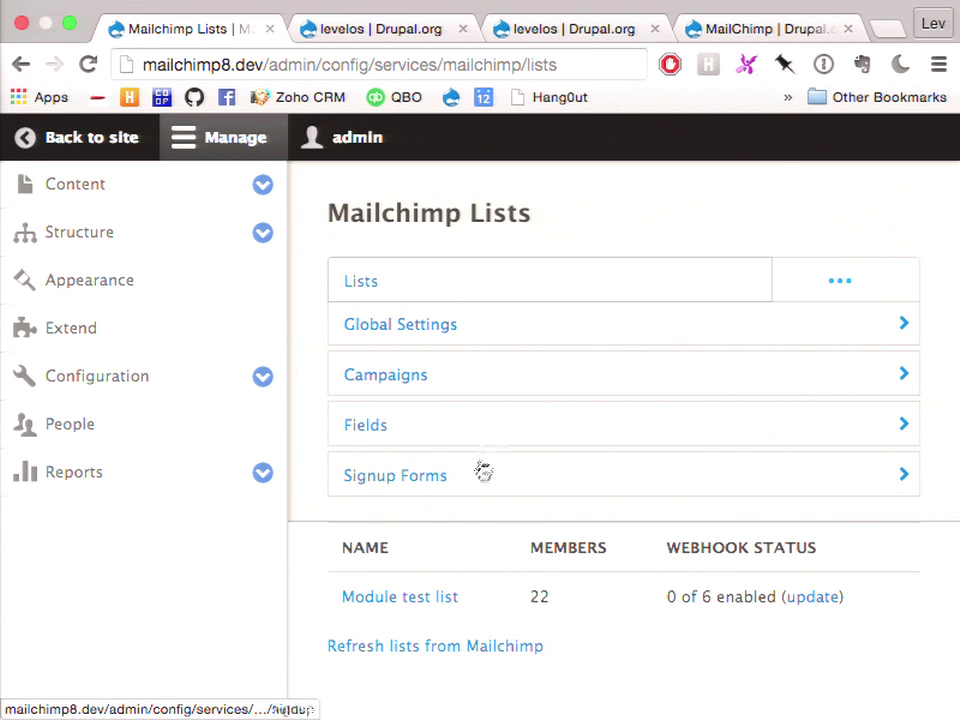
left_click(400, 480)
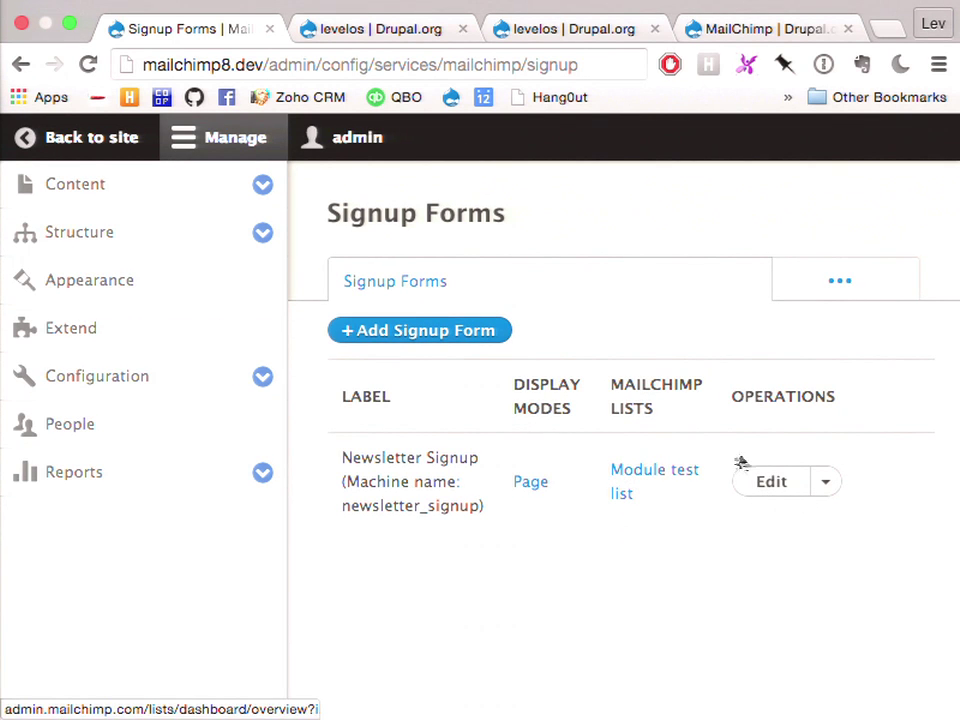
Step: Edit Newsletter Signup and review its page display, Module test list and merge-field settings
left_click(765, 483)
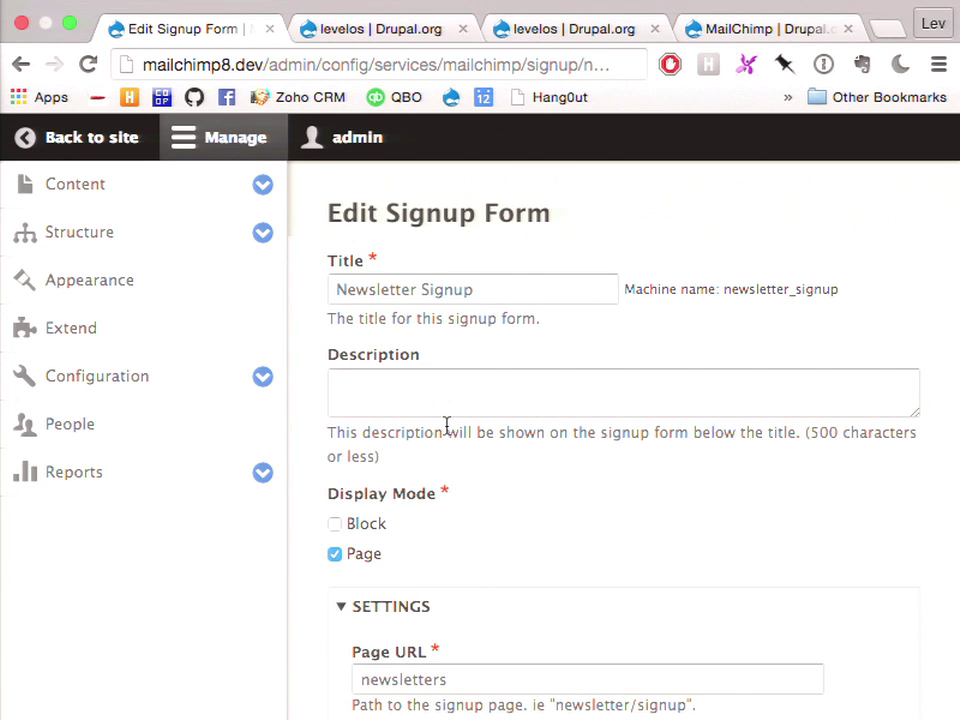
scroll(517, 440, "down", 3)
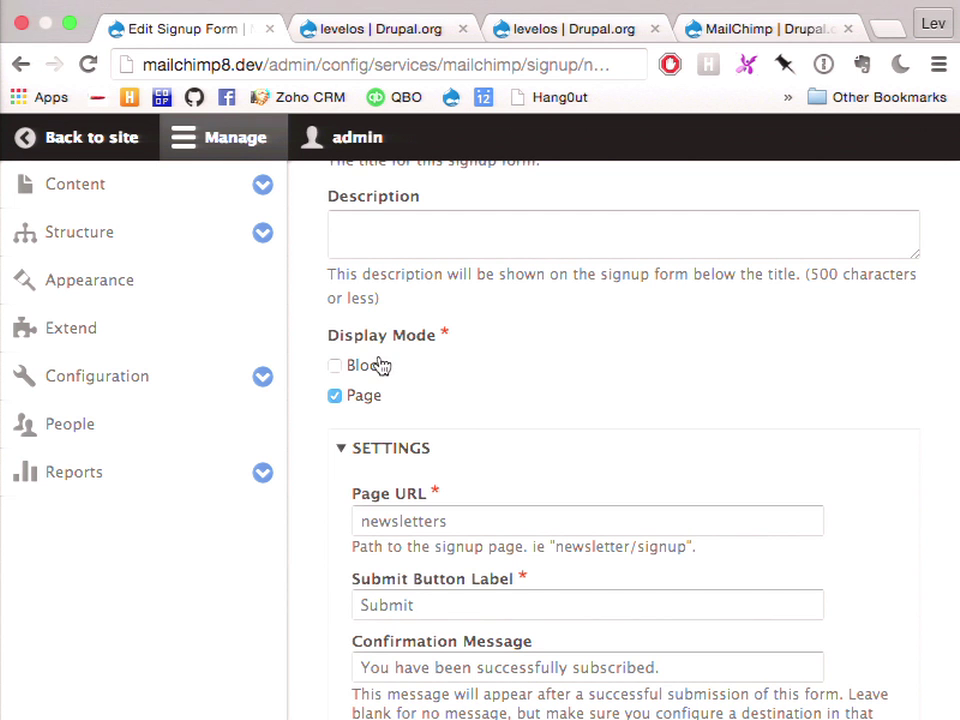
scroll(697, 508, "down", 3)
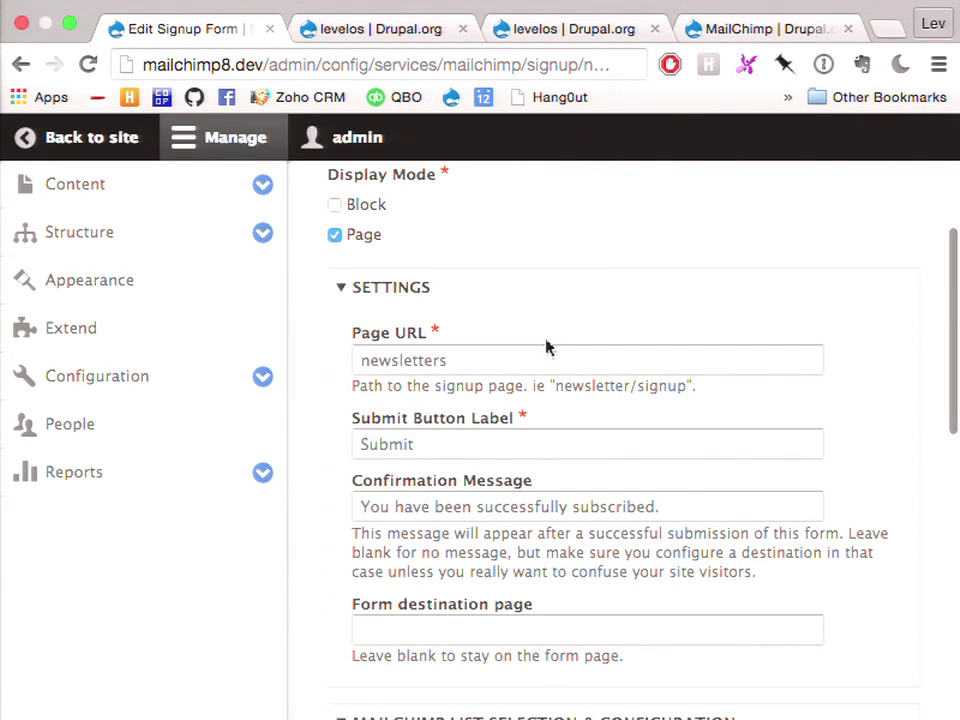
scroll(644, 536, "down", 8)
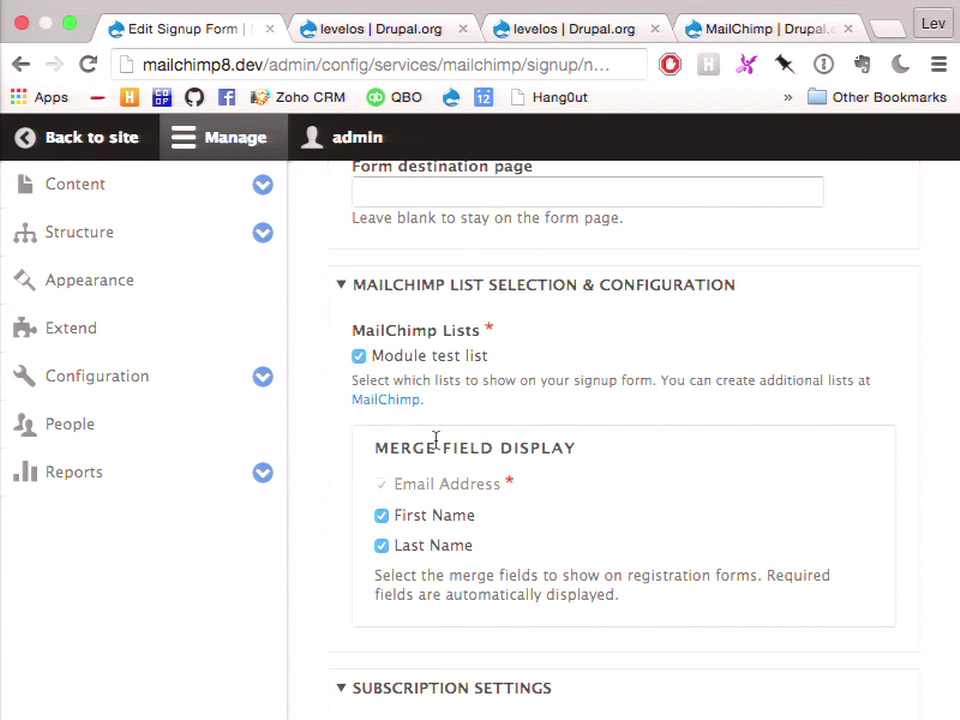
scroll(435, 440, "down", 2)
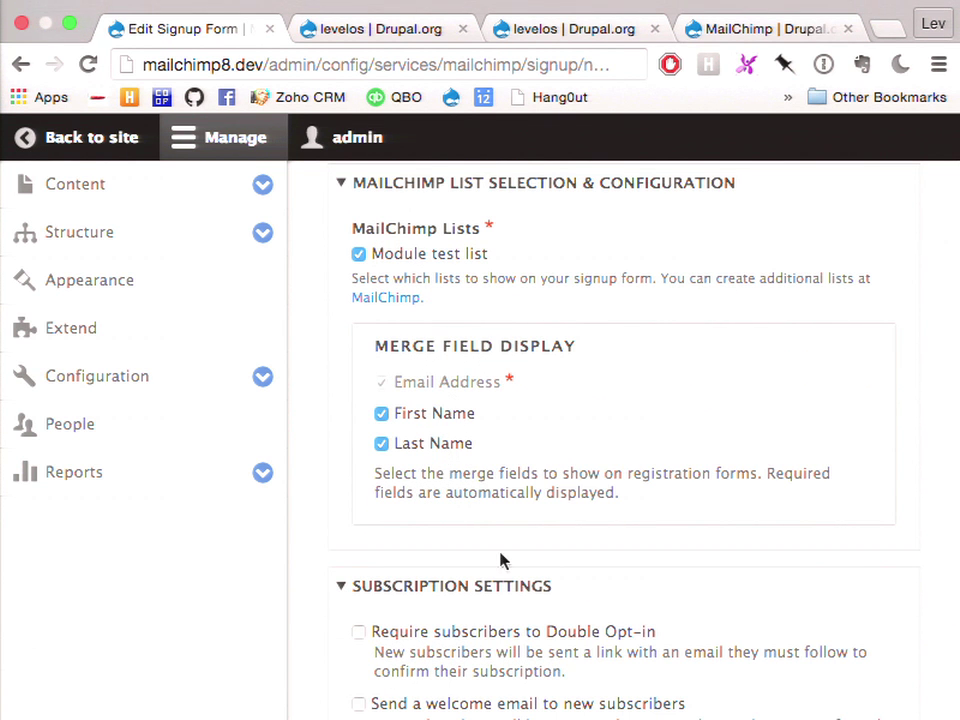
scroll(506, 561, "down", 5)
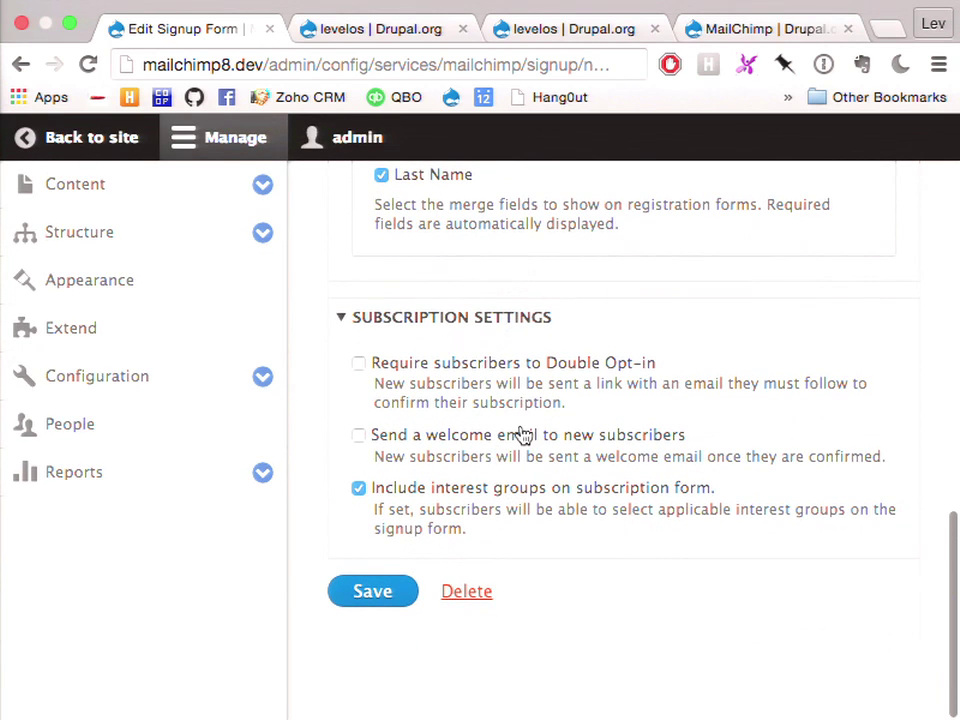
left_click(484, 590)
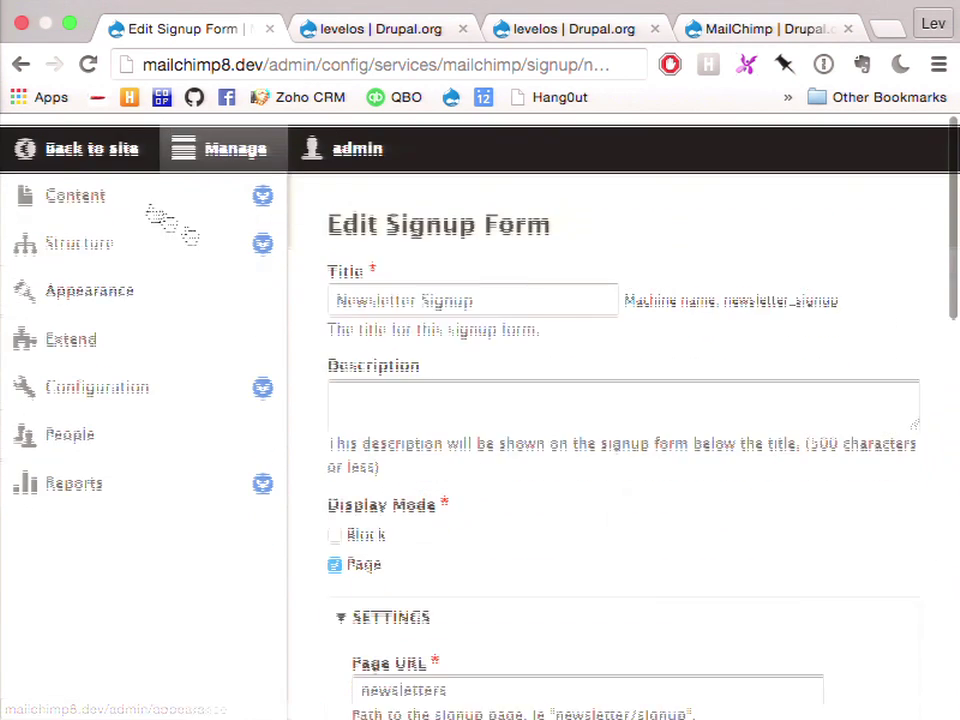
Step: Open the live Newsletters signup page in a new tab and try its Email Address field
left_click(88, 143, "super")
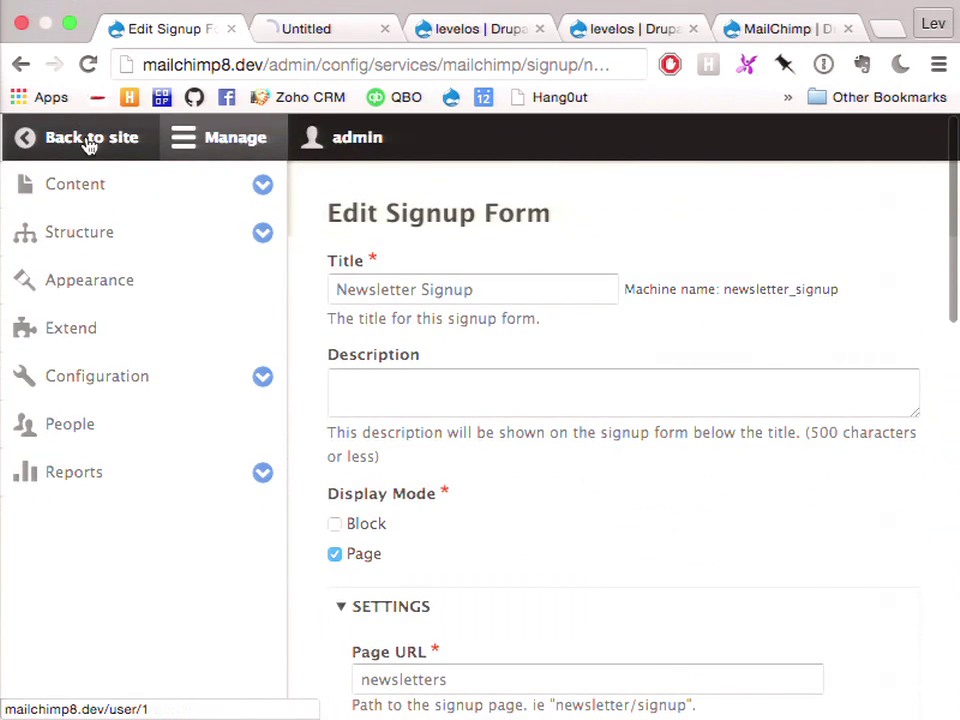
left_click(305, 30)
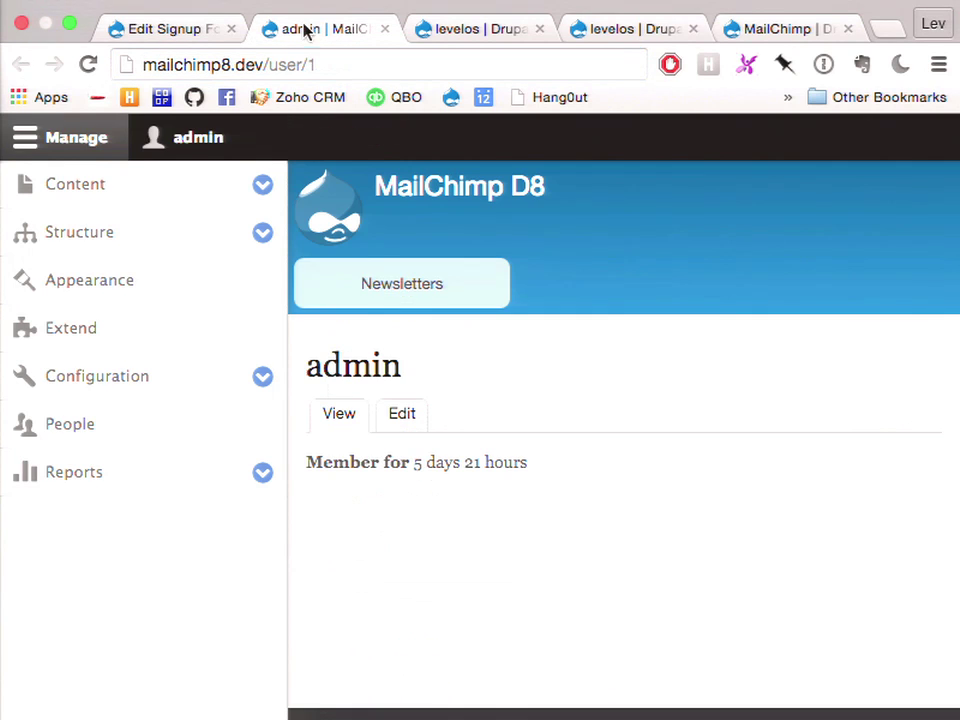
left_click(420, 290)
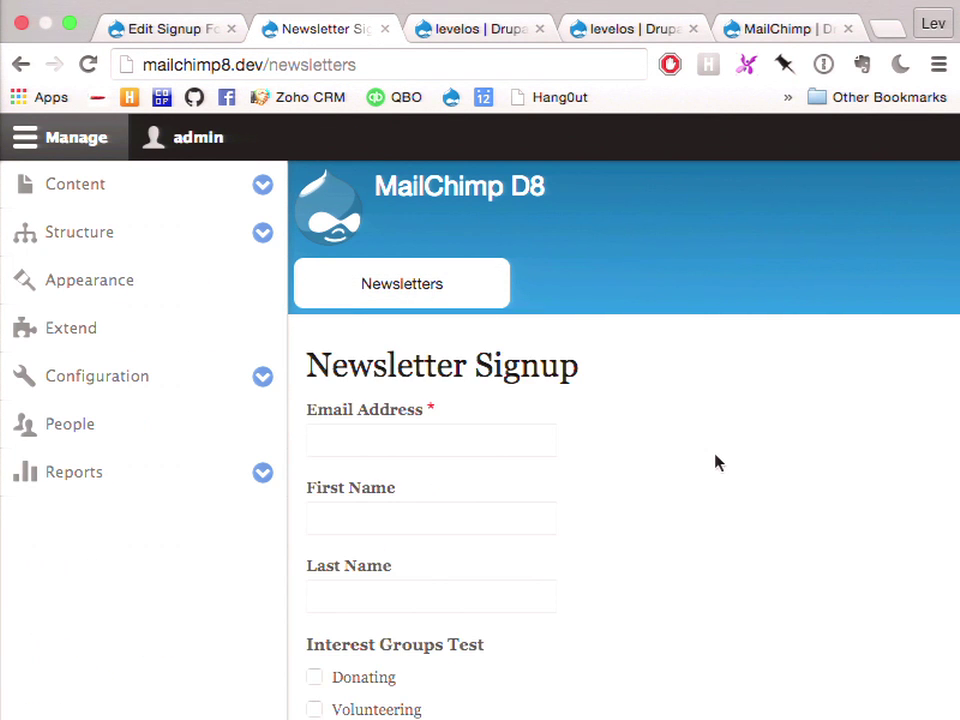
scroll(716, 462, "down", 3)
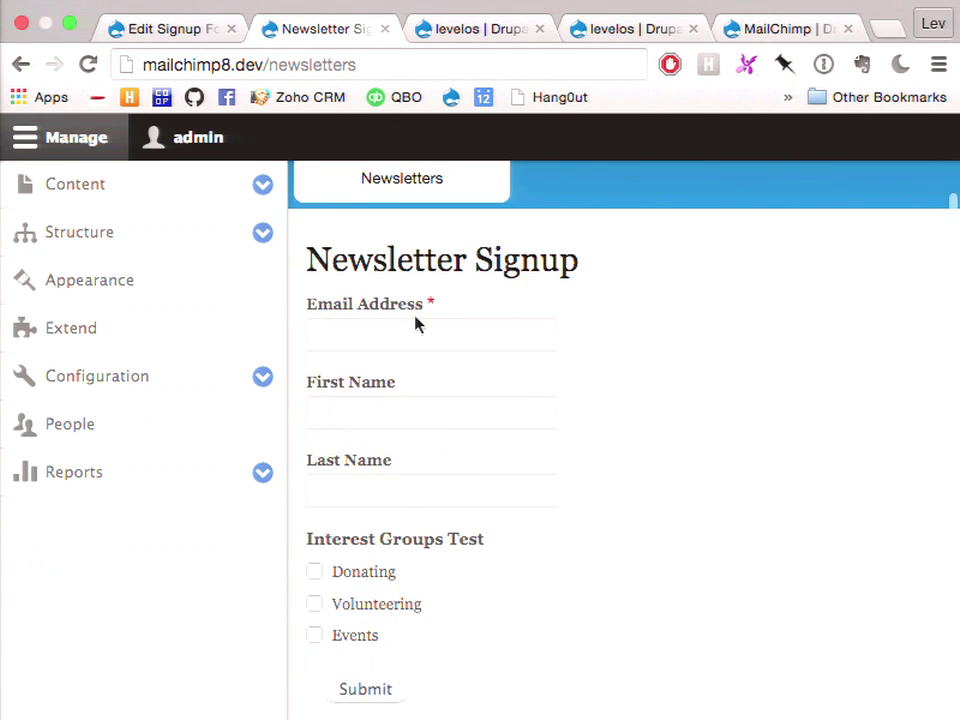
left_click(414, 336)
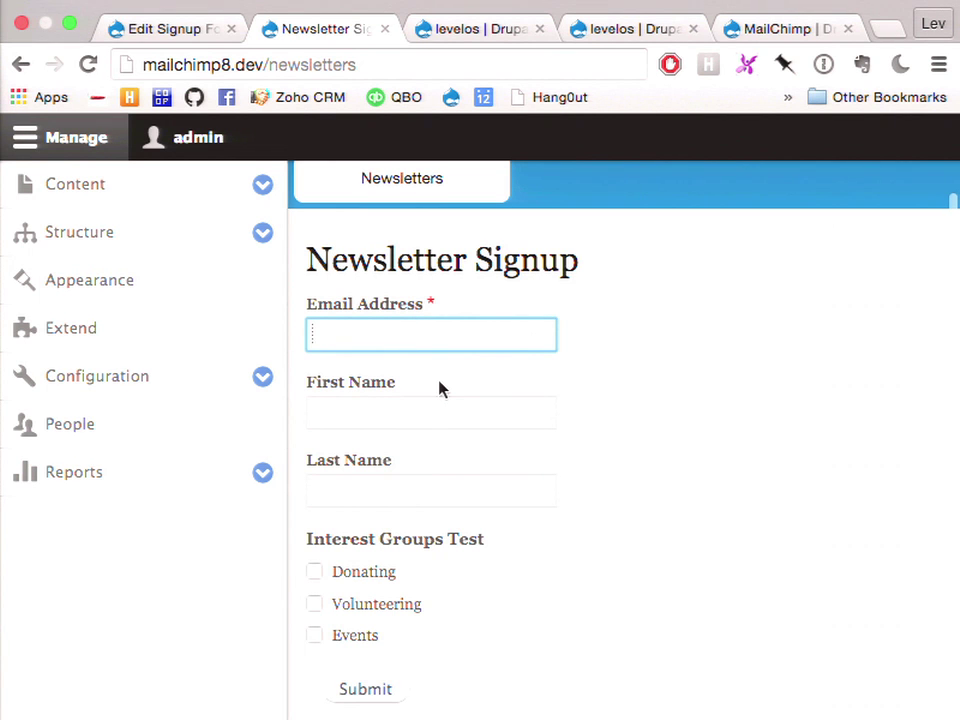
Step: Return to the Edit Signup Form tab and expand the Configuration links
left_click(190, 28)
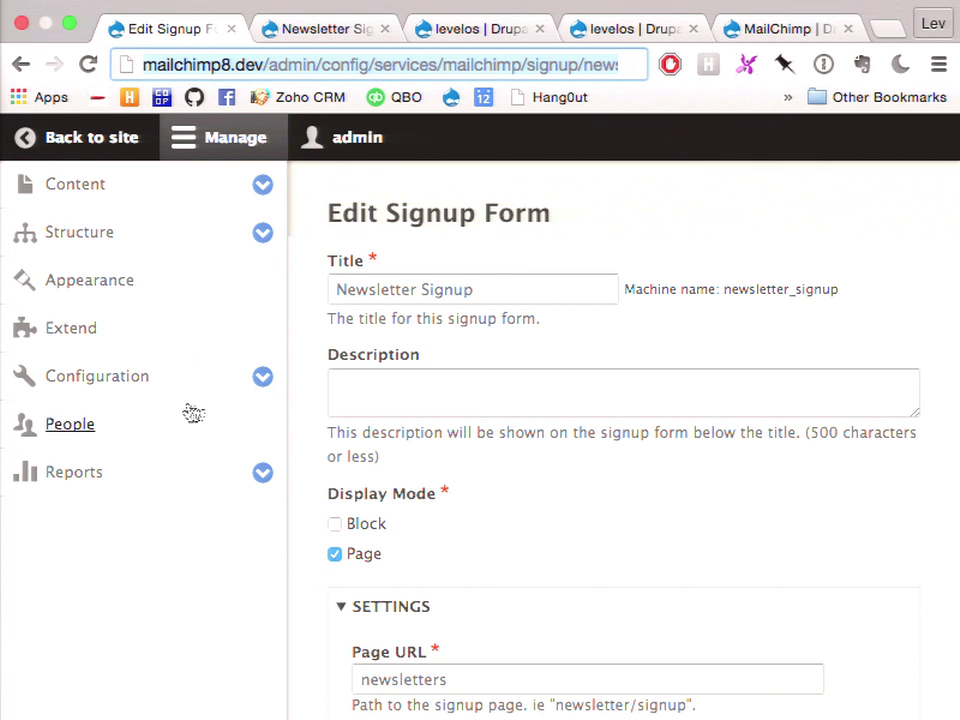
left_click(263, 377)
scroll(189, 613, "down", 2)
scroll(189, 613, "down", 2)
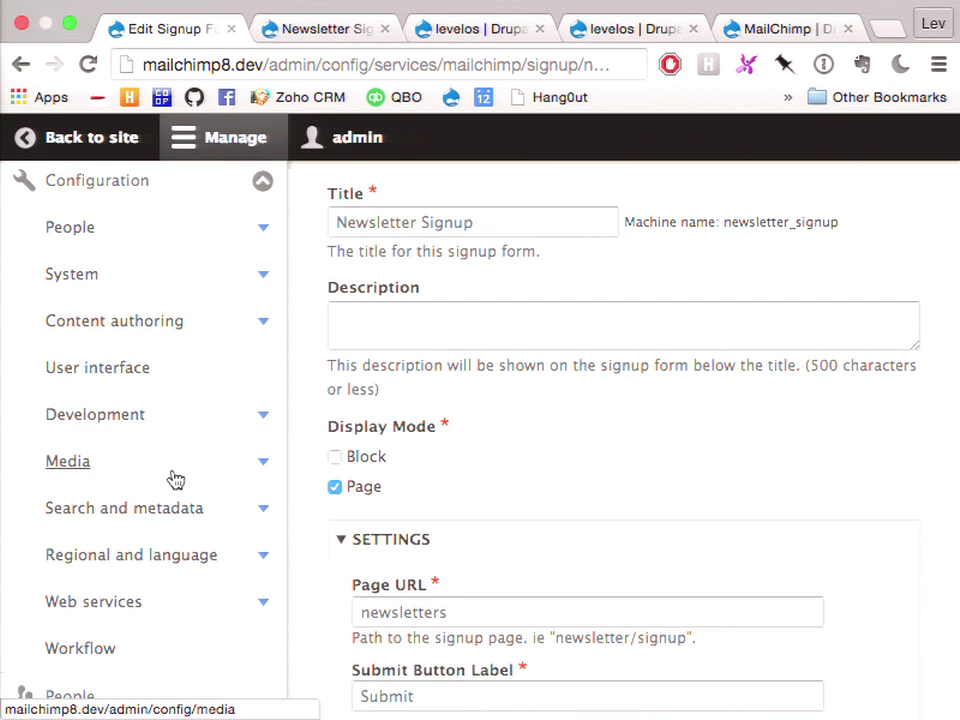
Step: Edit the Newsletters field under People > Account settings > Manage fields and review its settings
left_click(96, 227)
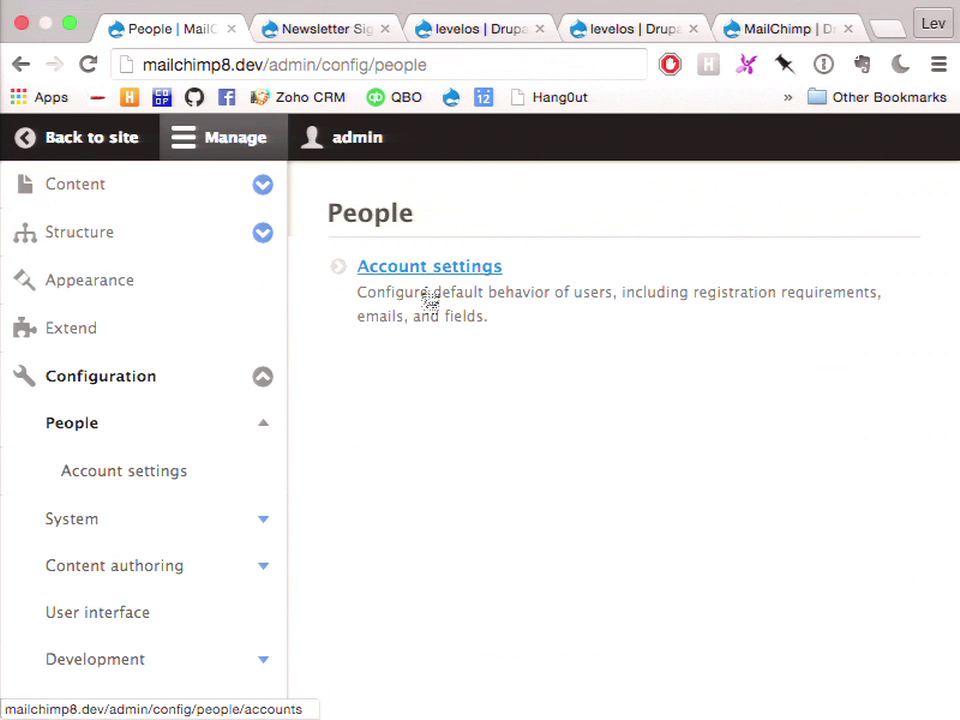
left_click(429, 266)
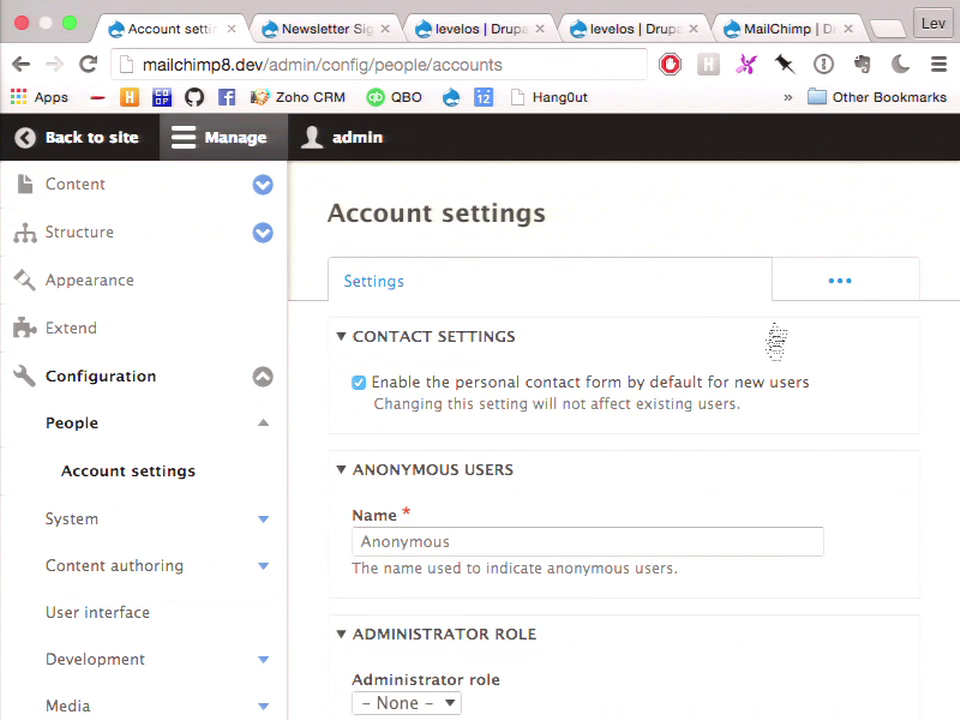
left_click(840, 298)
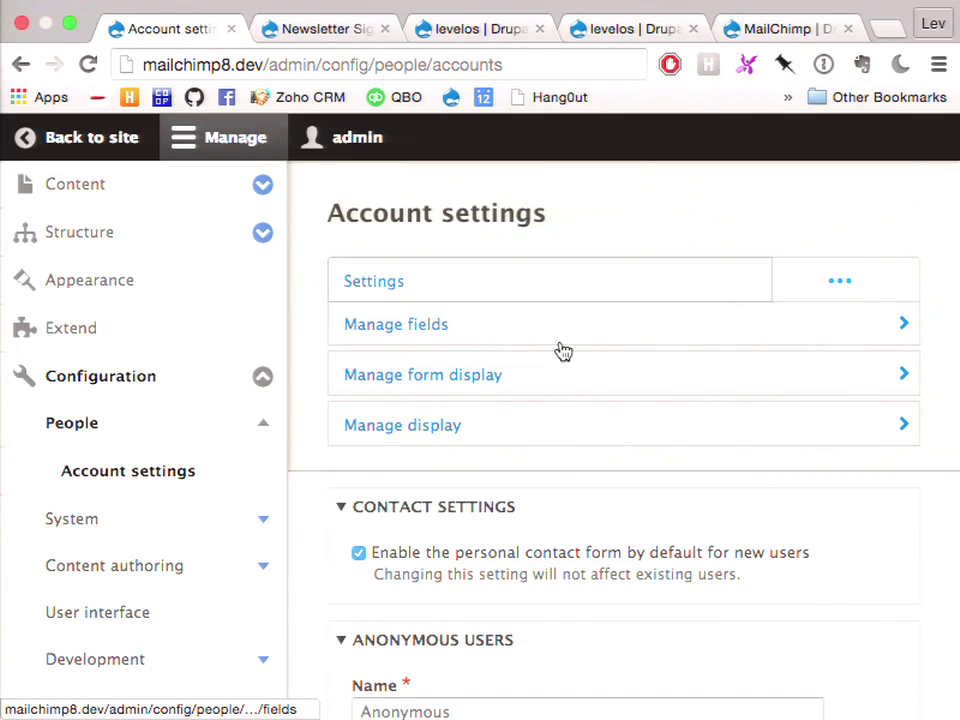
left_click(396, 325)
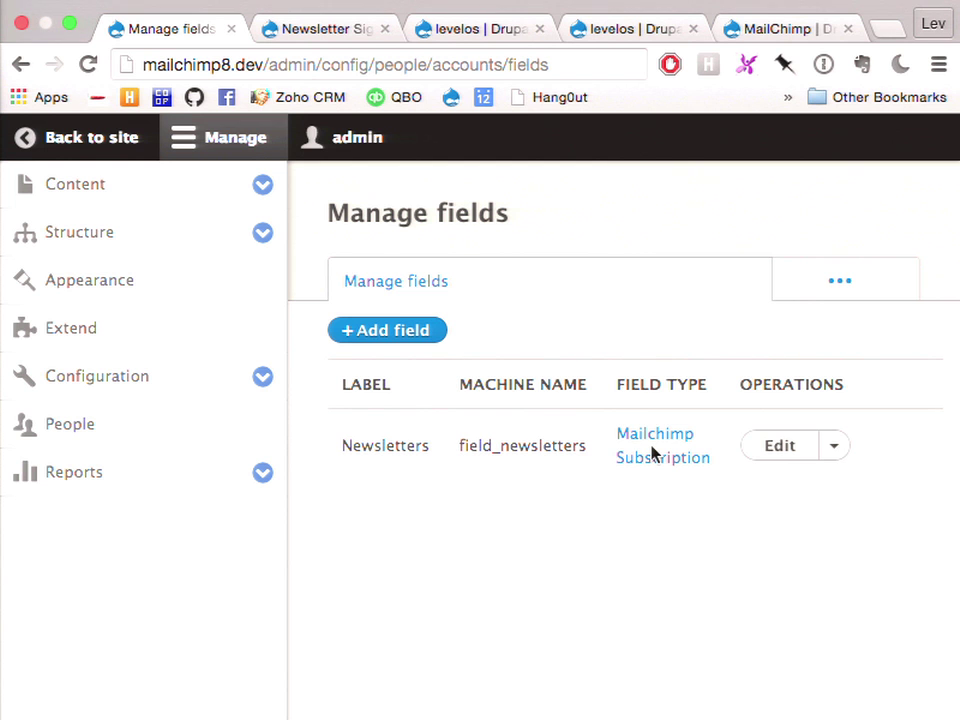
left_click(778, 449)
scroll(652, 555, "down", 5)
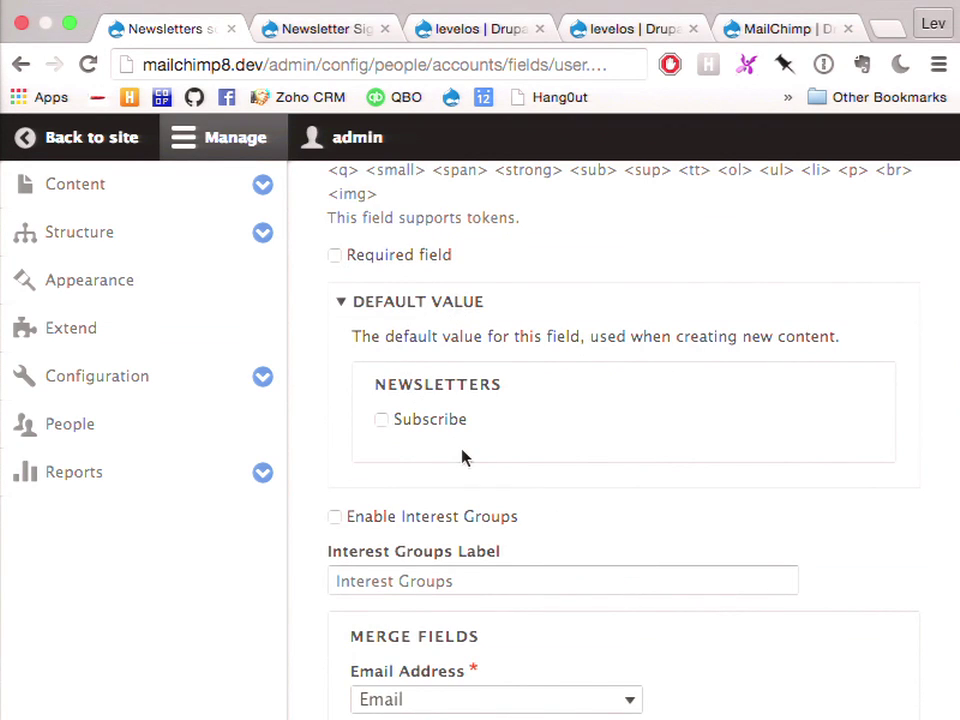
scroll(462, 456, "down", 4)
scroll(462, 456, "up", 10)
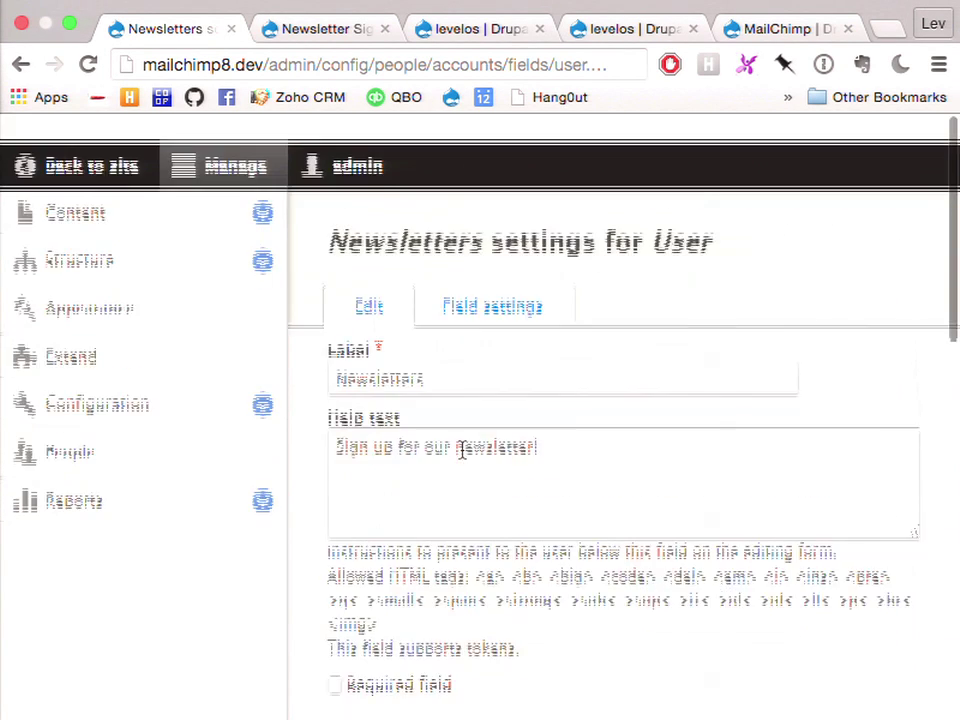
Step: Tick Subscribe under Newsletters on the admin profile, save it, then view the Drupal.org tab
left_click(360, 140)
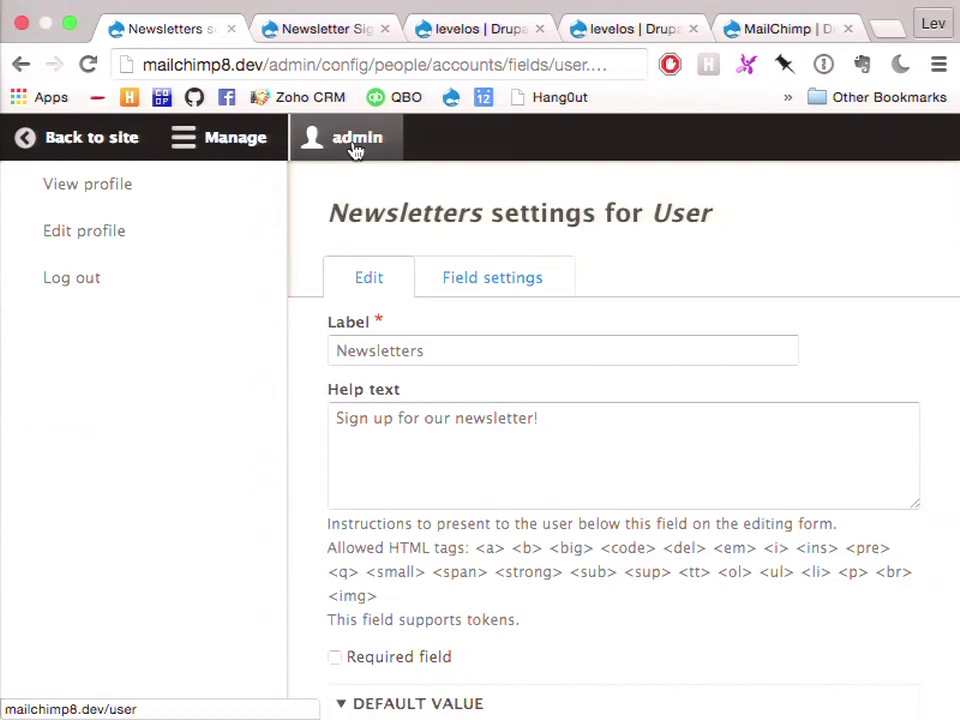
left_click(90, 240)
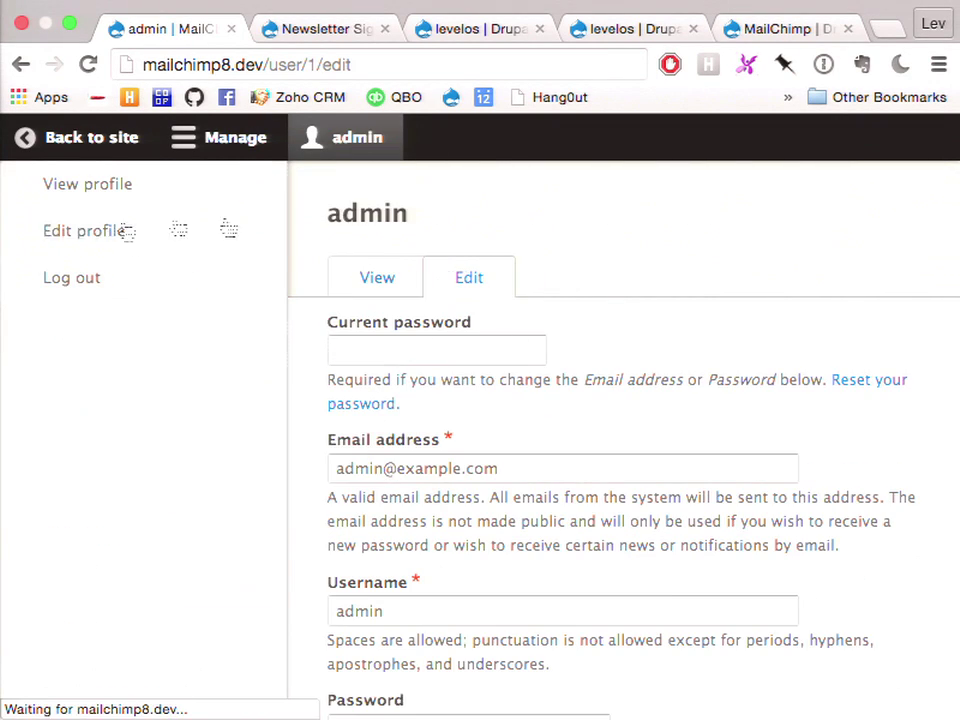
scroll(661, 597, "down", 15)
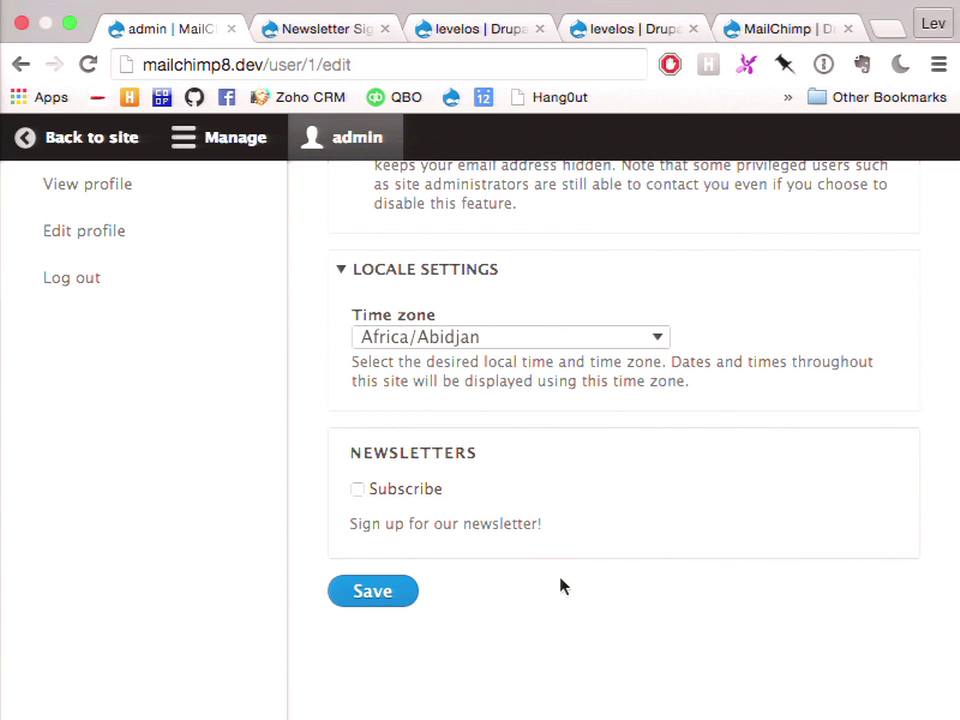
left_click(407, 492)
left_click(372, 600)
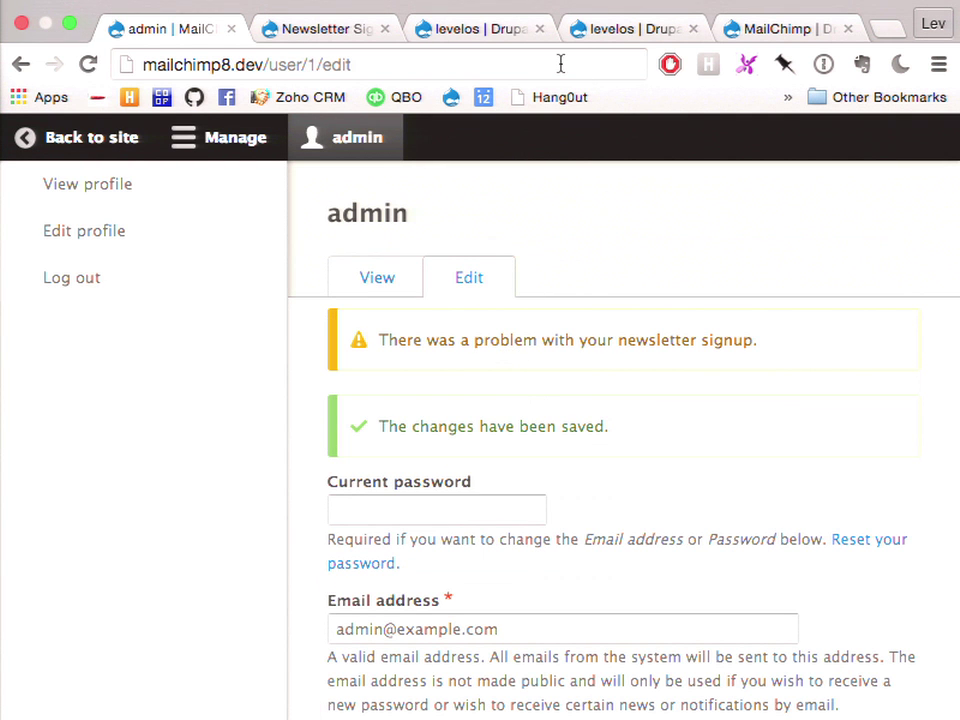
left_click(473, 28)
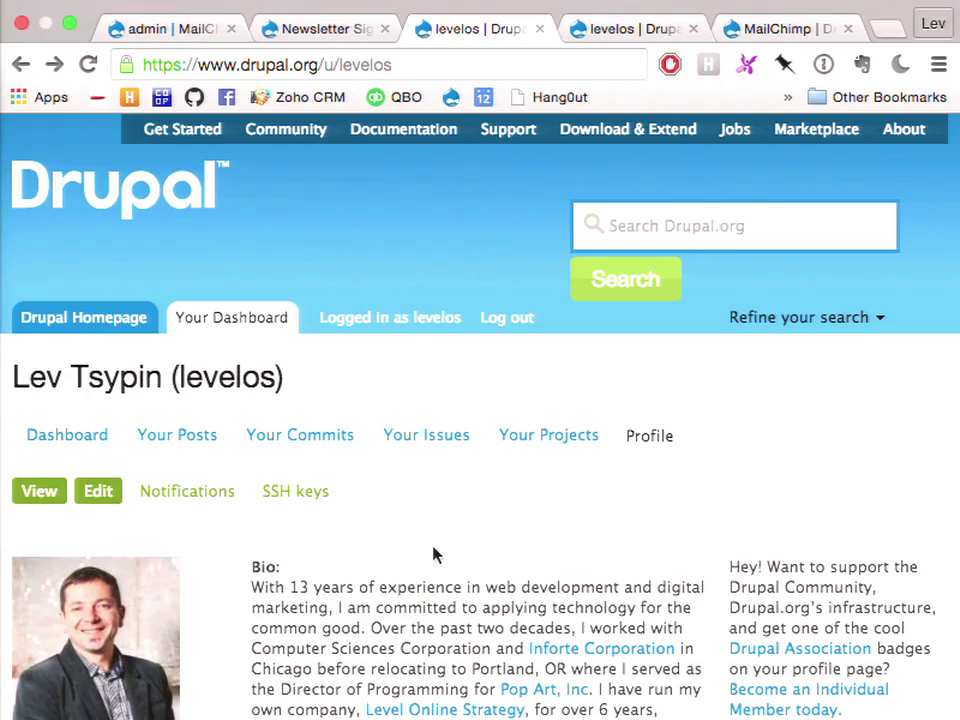
Step: Review the Drupal.org account's 'Subscribe to' newsletter checkboxes, then return to the Newsletter Signup tab
scroll(519, 534, "down", 15)
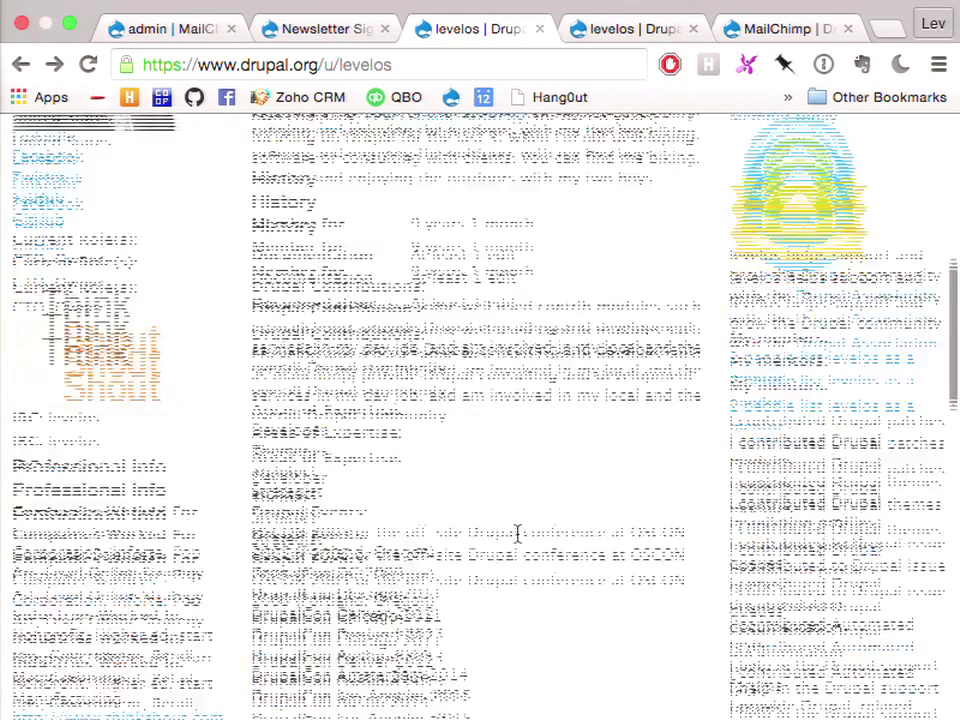
scroll(517, 541, "up", 15)
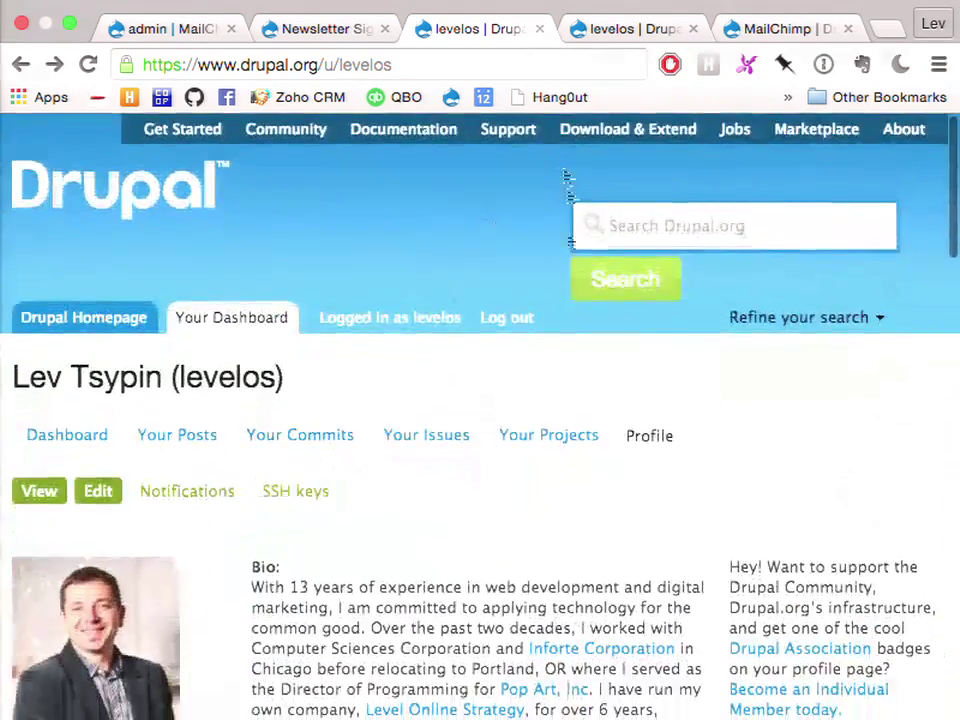
left_click(606, 32)
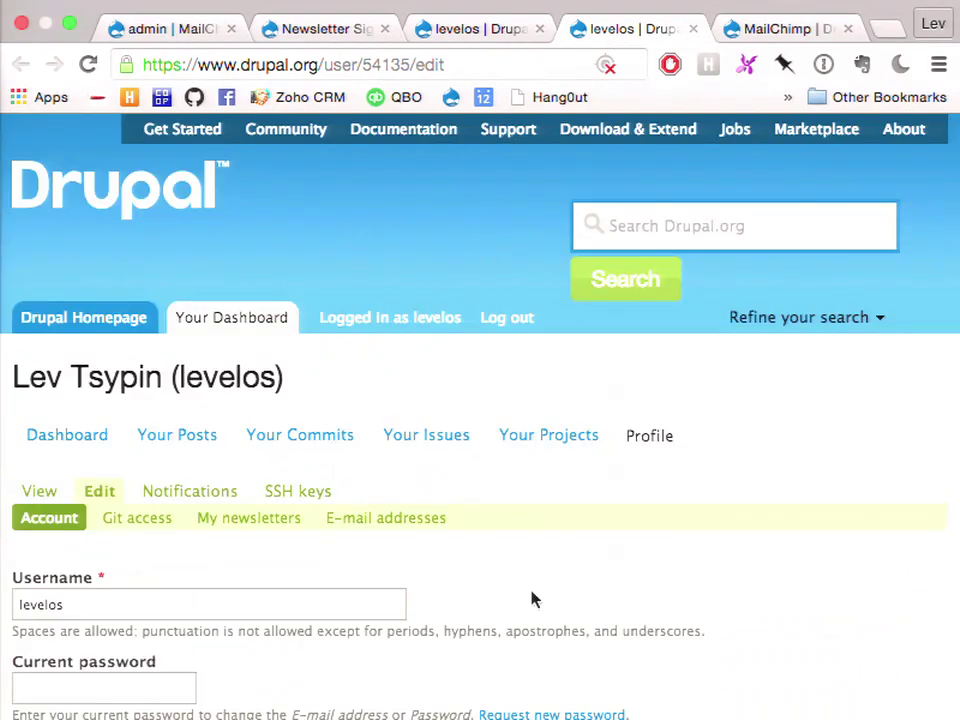
scroll(533, 598, "down", 5)
scroll(533, 595, "down", 10)
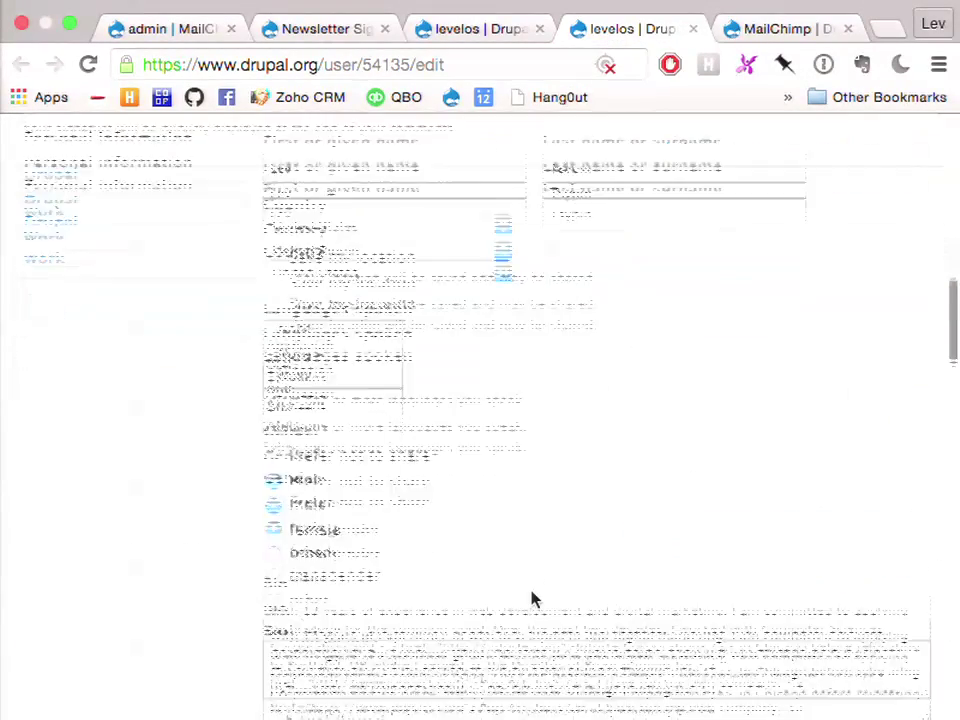
scroll(532, 593, "down", 15)
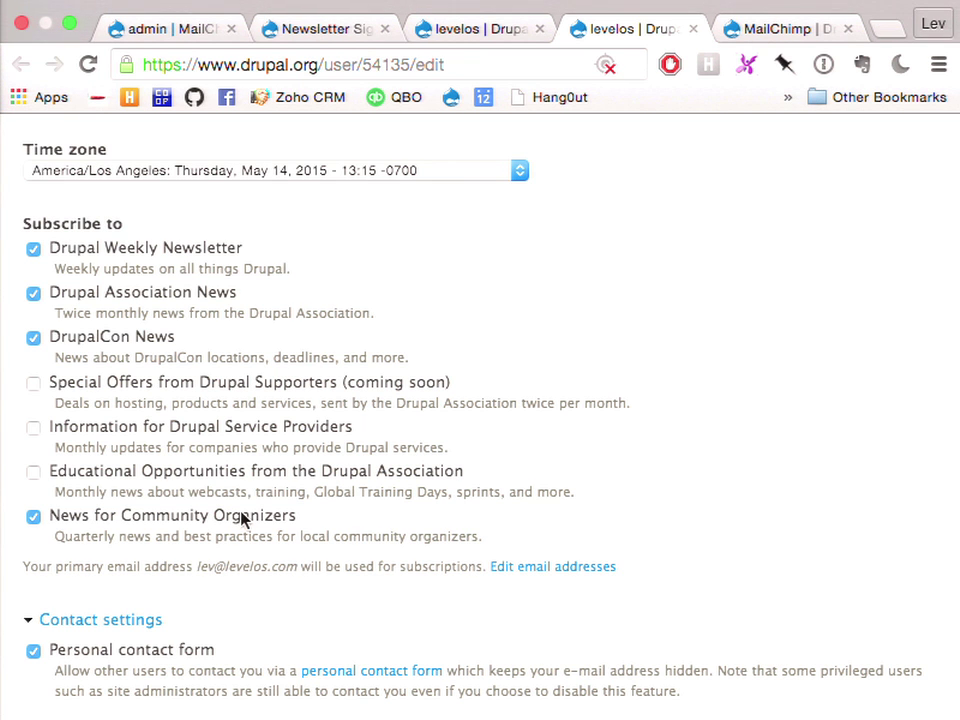
scroll(542, 467, "down", 5)
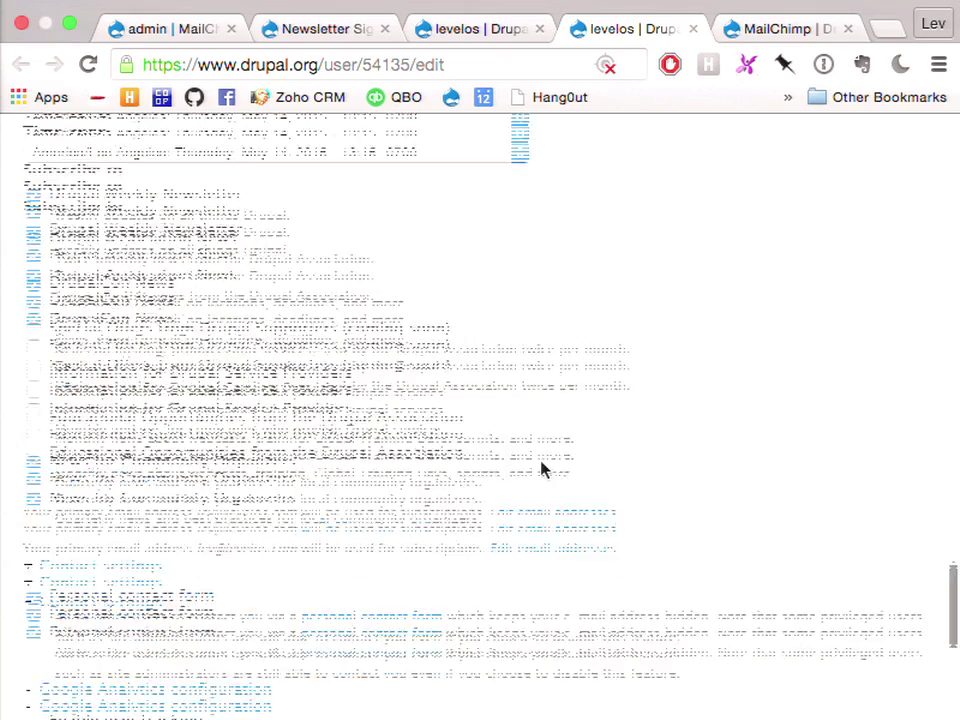
scroll(542, 467, "up", 15)
mouse_move(375, 6)
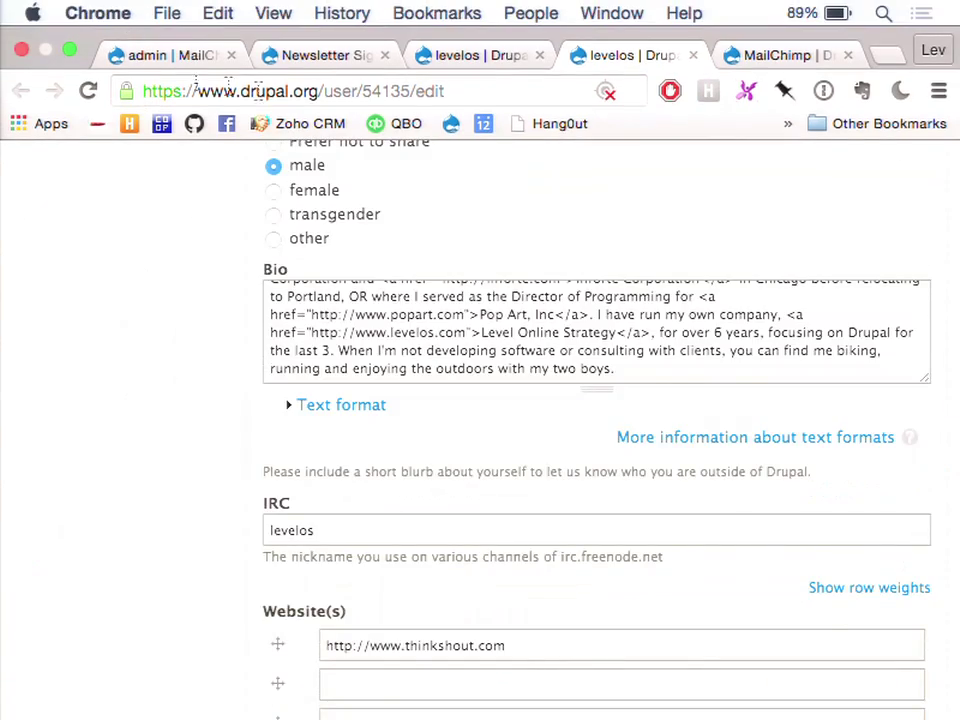
left_click(335, 60)
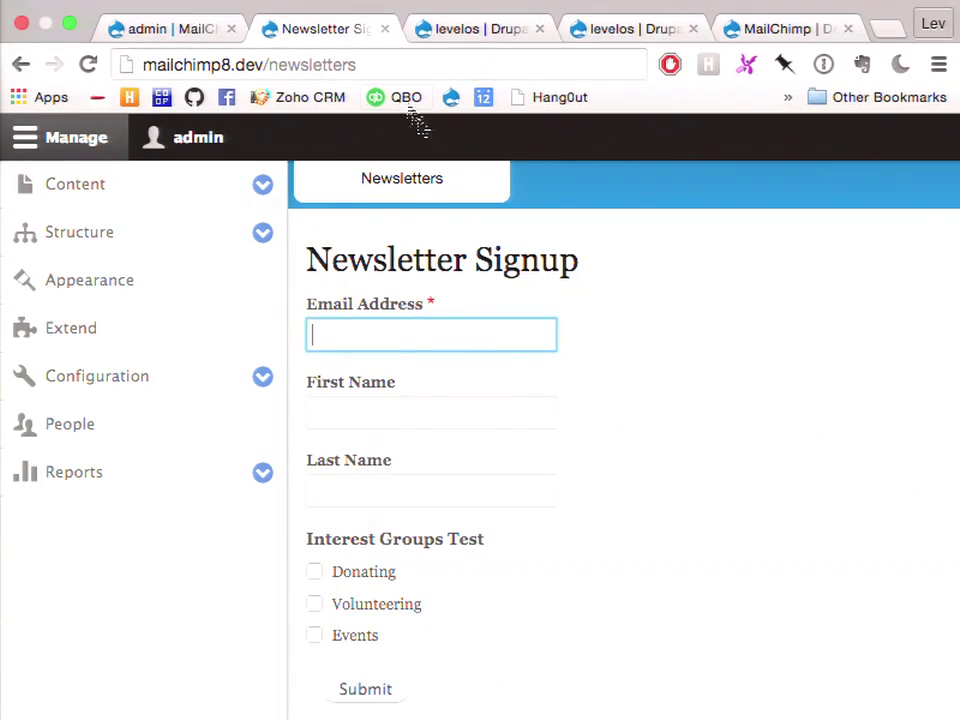
Step: Check the admin profile, then go to Configuration > Web services > Mailchimp and reveal its extra tabs
left_click(204, 29)
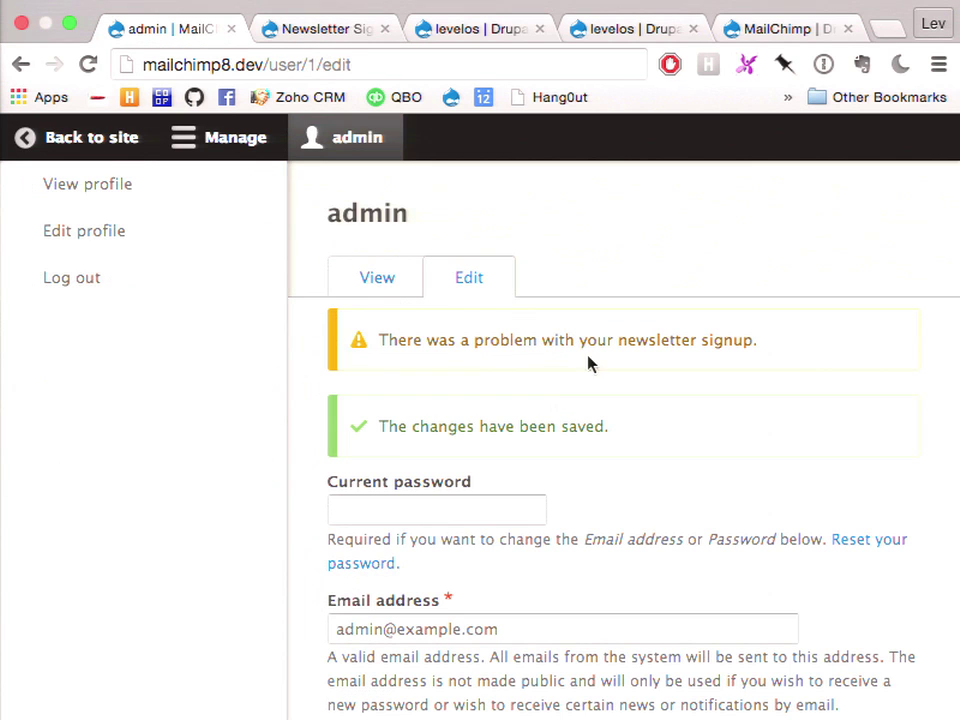
left_click(70, 150)
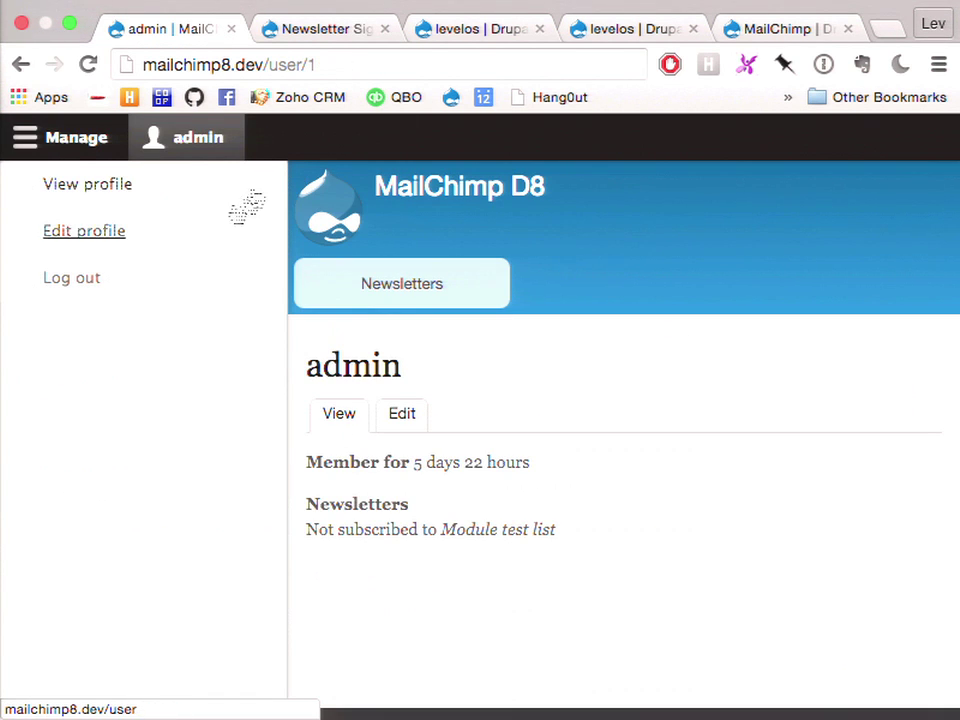
left_click(70, 150)
left_click(257, 375)
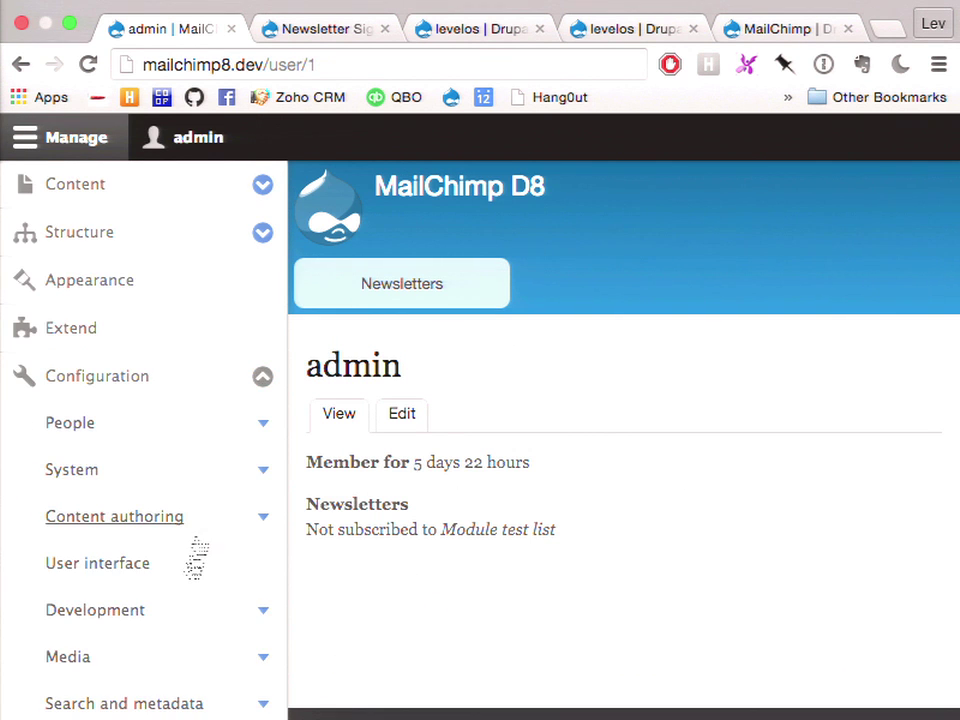
scroll(193, 571, "down", 3)
left_click(77, 553)
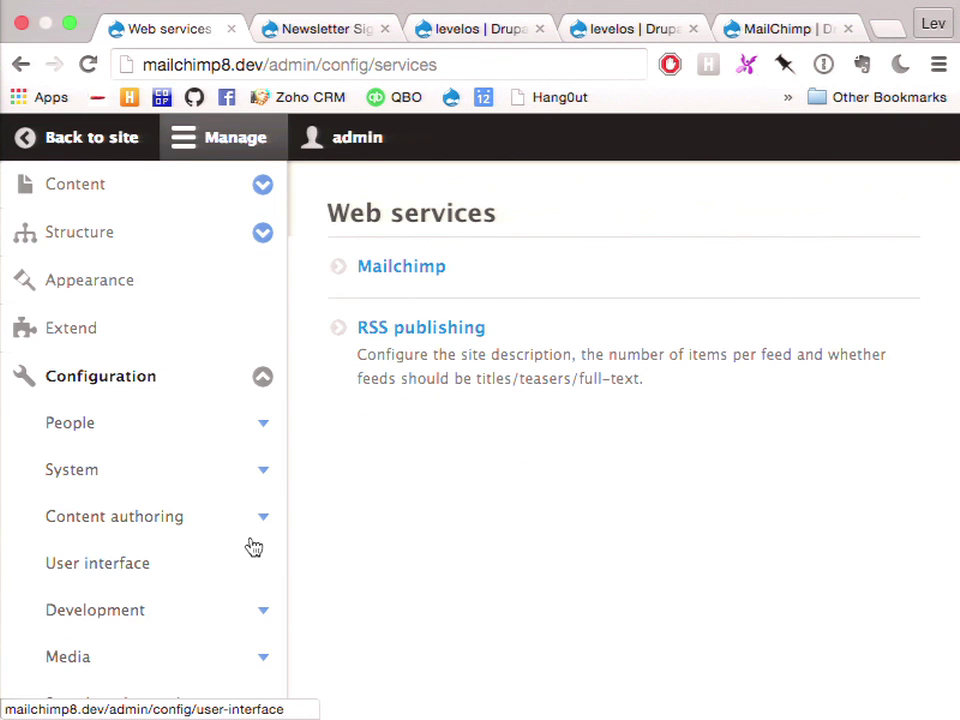
left_click(392, 268)
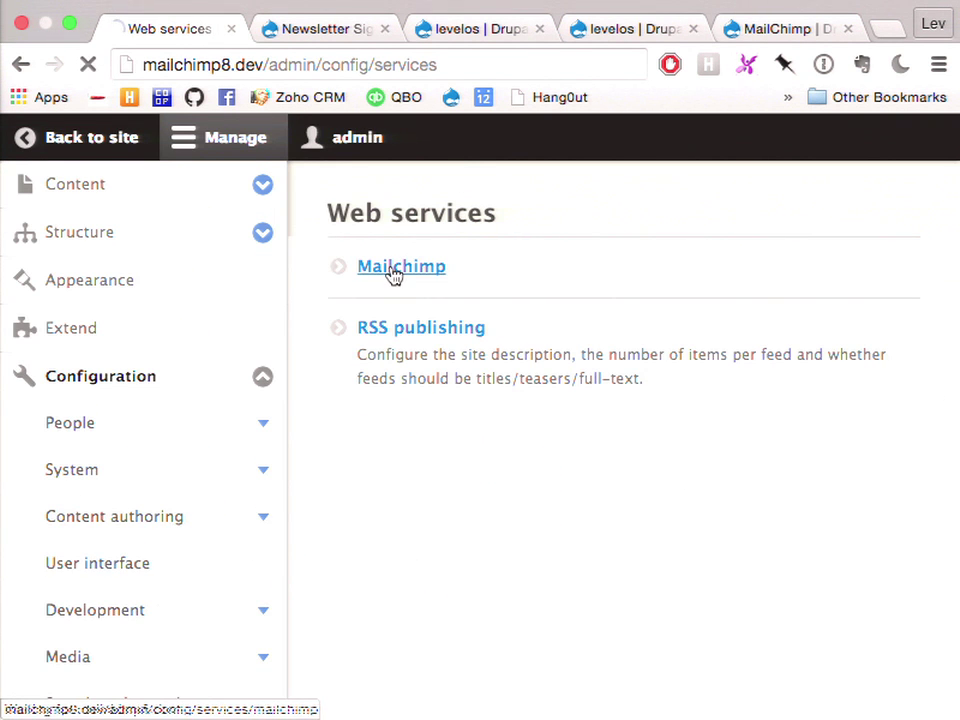
left_click(848, 284)
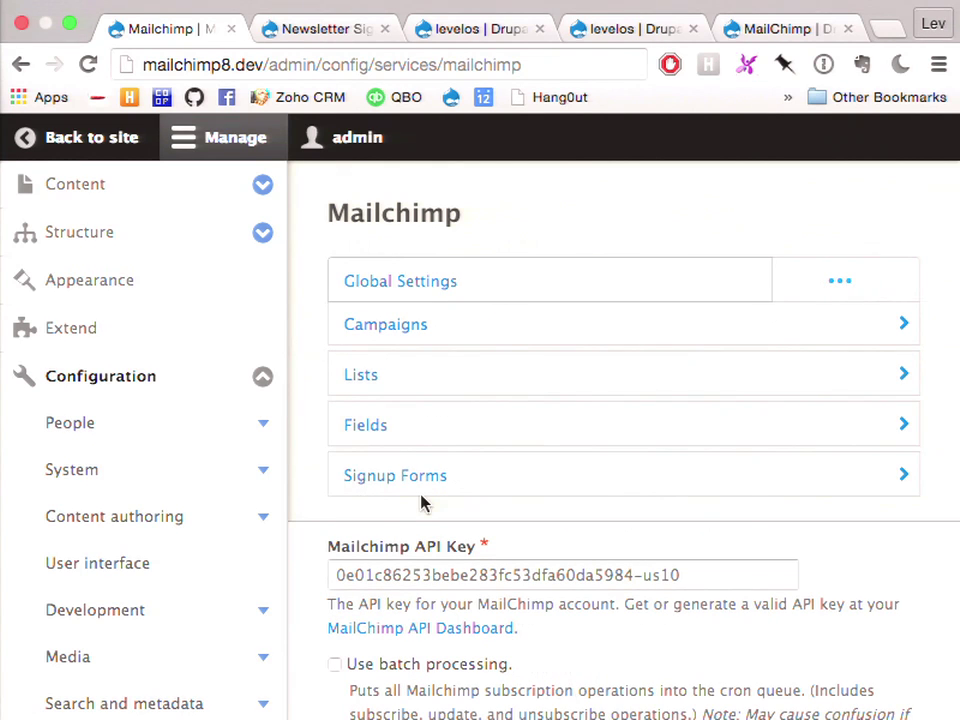